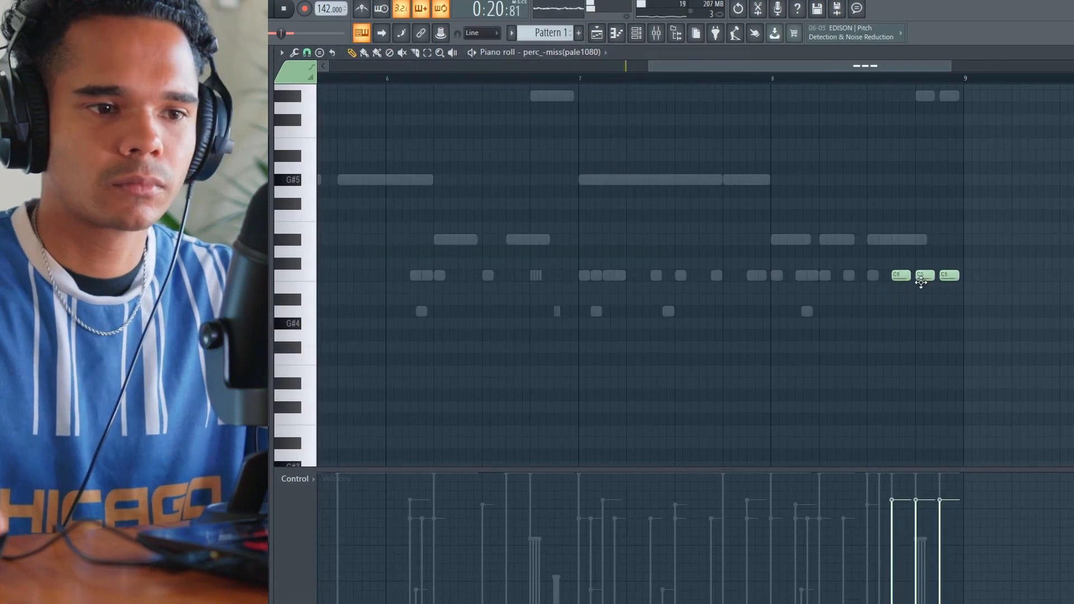
# Slope the velocities of the three perc notes at the end of bar 8 so they rise in order
pyautogui.hotkey('ctrl', 'a')
pyautogui.moveTo(923, 524)
pyautogui.mouseDown()
pyautogui.moveTo(895, 534)
pyautogui.moveTo(916, 514)
pyautogui.mouseUp()
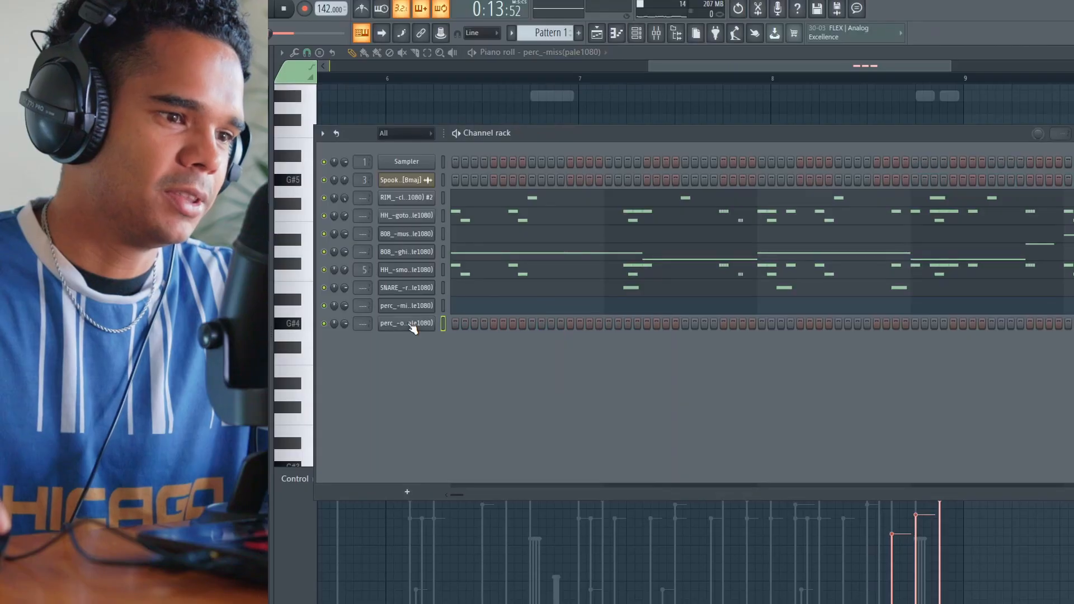
# Place pairs of C#5 hits for the perc obsession channel around bar 3, with the repeated pairs falling in velocity like echoes
pyautogui.click(423, 325)
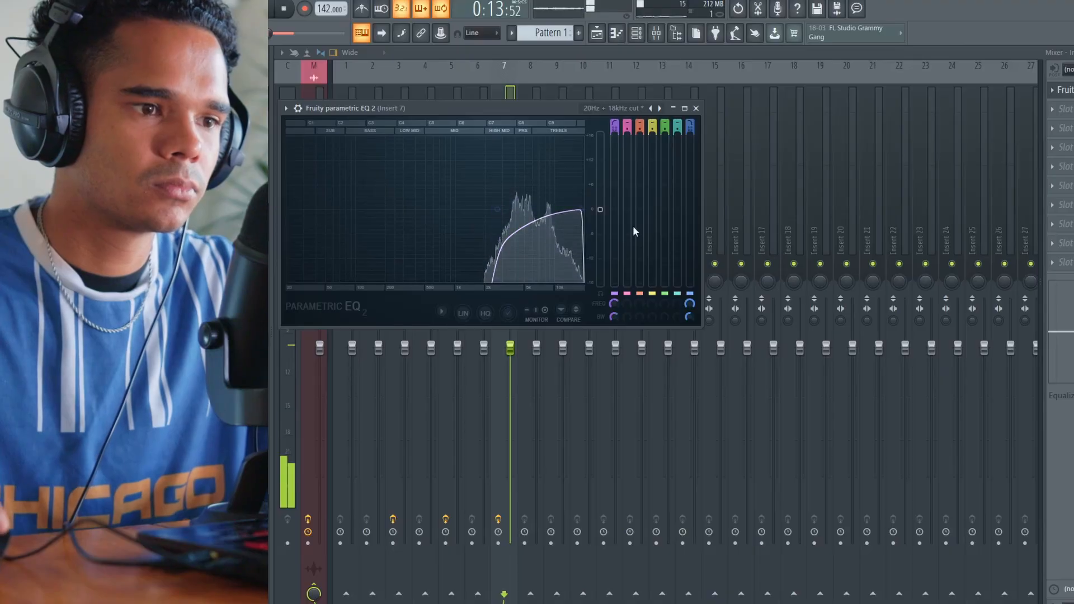
pyautogui.click(657, 35)
pyautogui.click(495, 264)
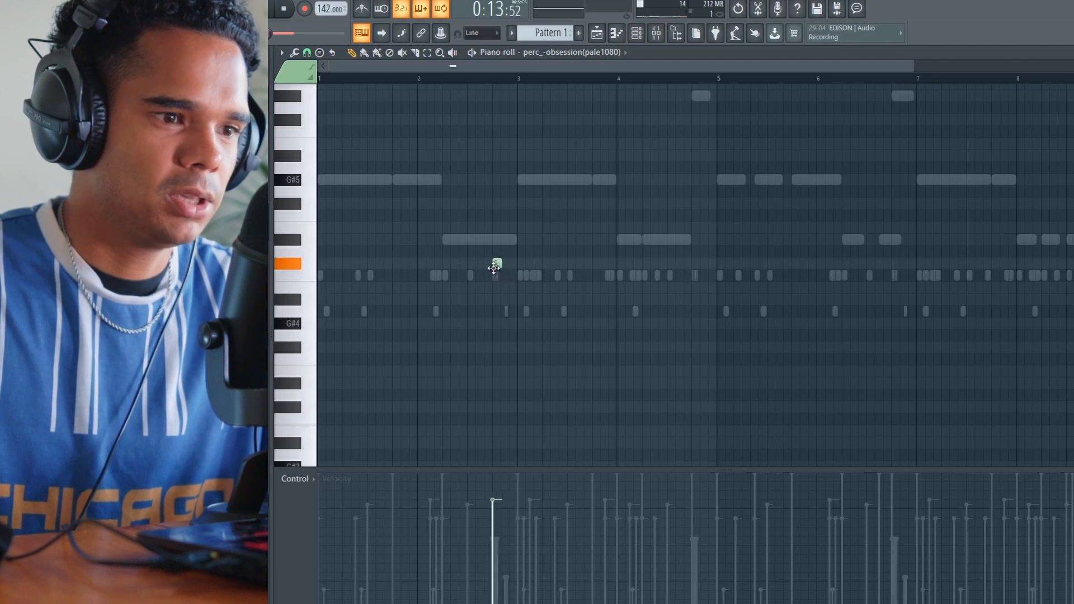
pyautogui.scroll(3, 494, 269)
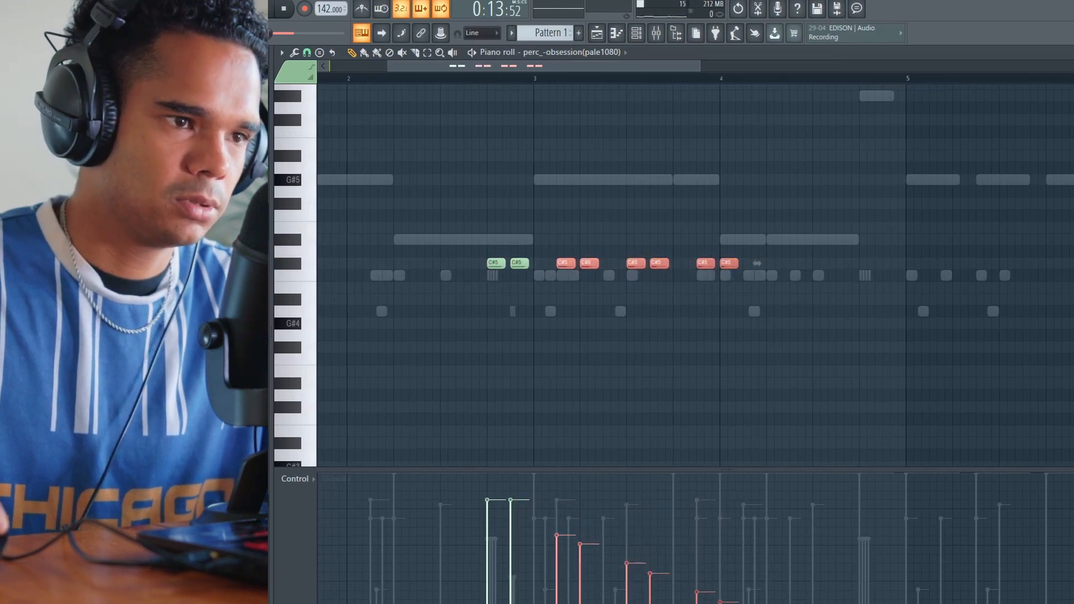
pyautogui.scroll(-2, 513, 206)
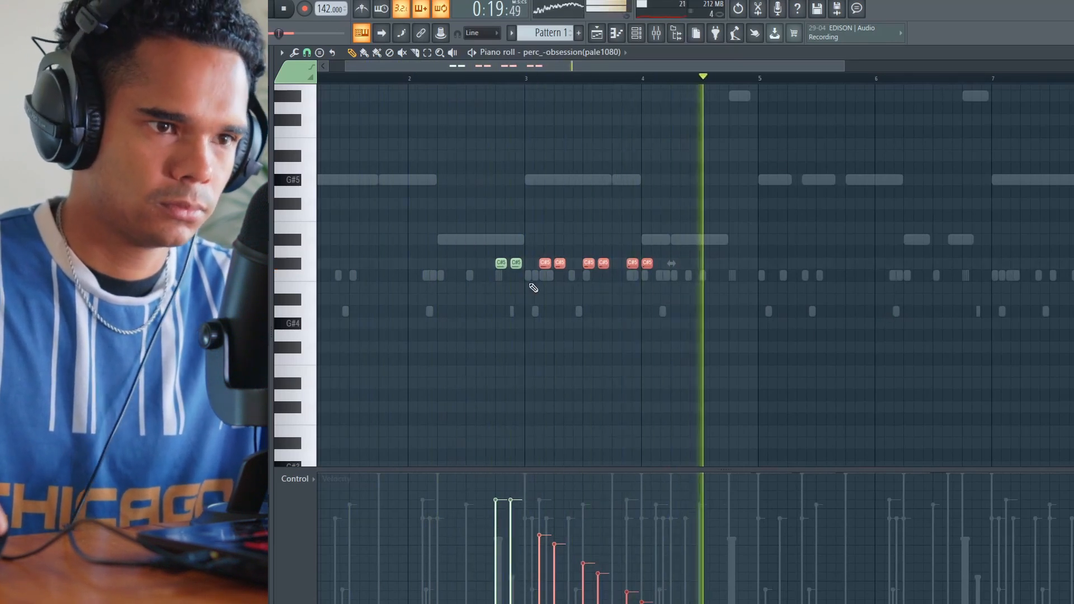
pyautogui.hotkey('ctrl', 'a')
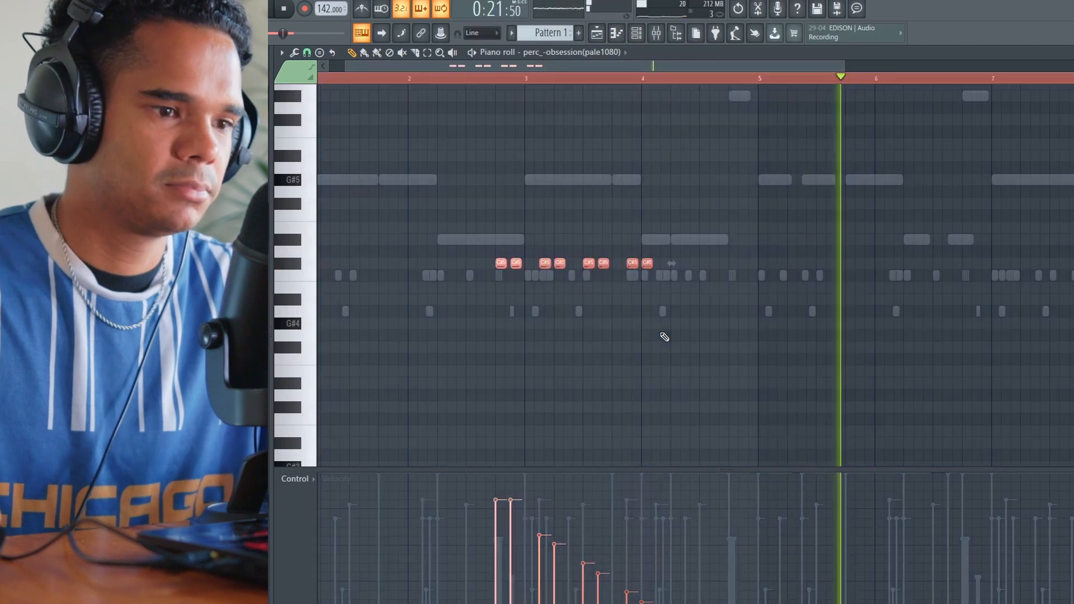
pyautogui.click(636, 34)
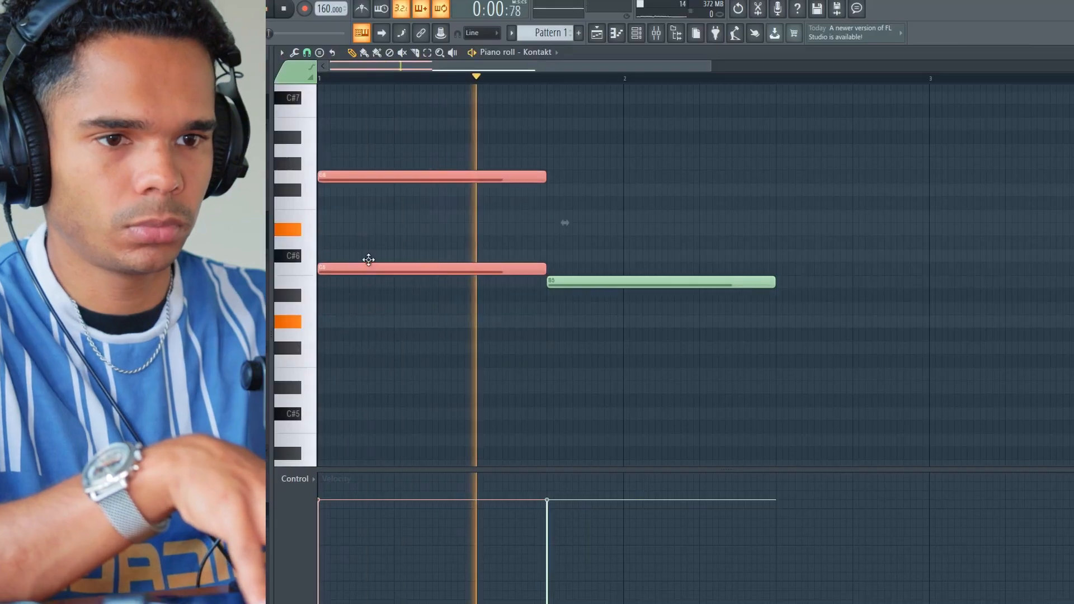
# Delete the second-position note and the upper note in the Kontakt pattern, and move the remaining note to C#6
pyautogui.press('space')
pyautogui.rightClick(641, 283)
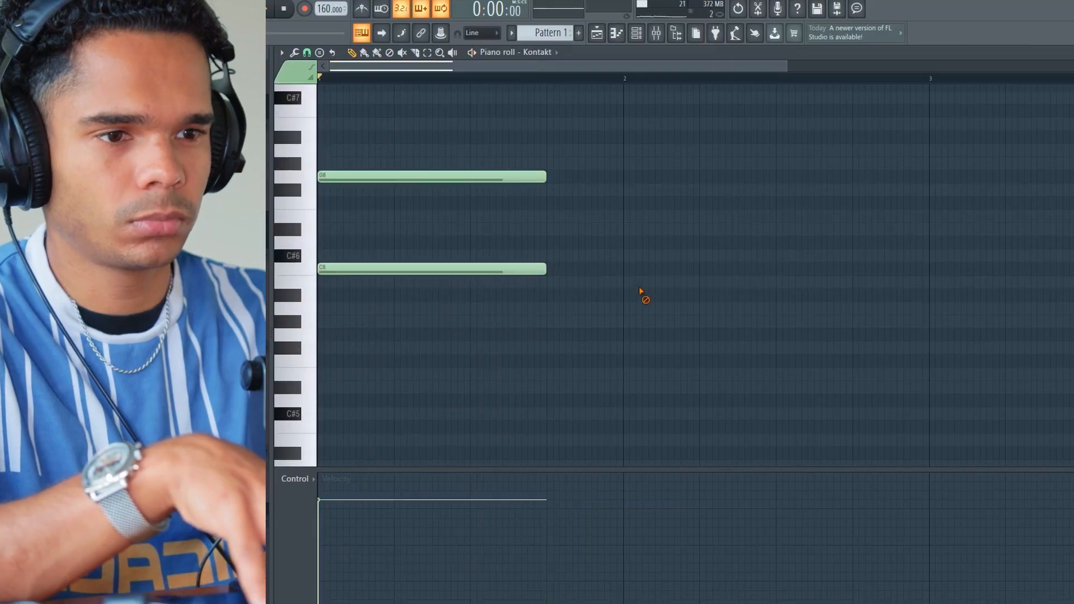
pyautogui.moveTo(505, 271); pyautogui.dragTo(498, 255)
pyautogui.rightClick(446, 178)
pyautogui.press('space')
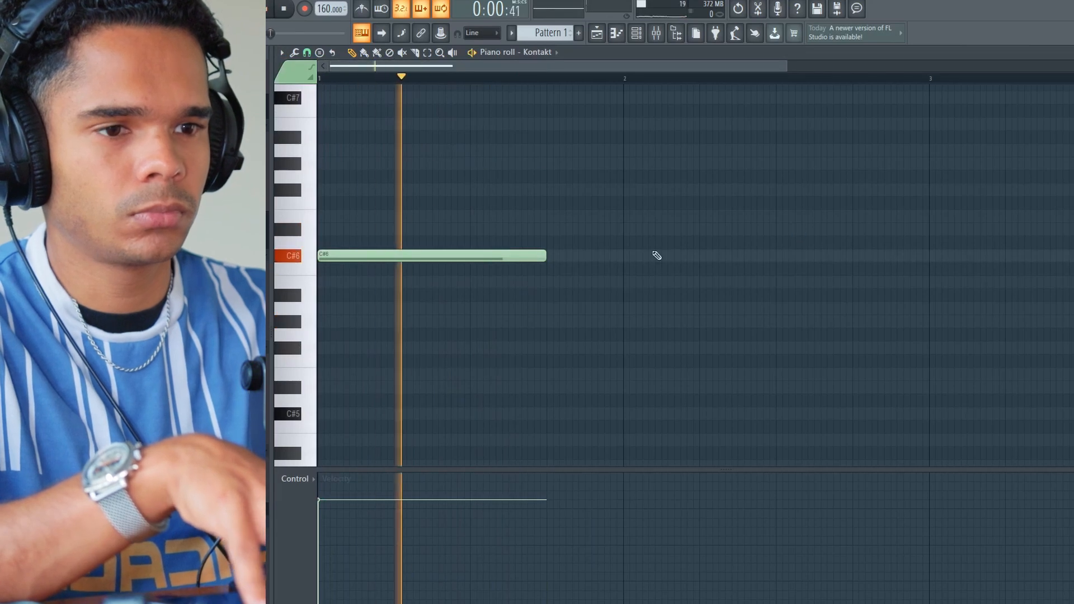
pyautogui.press('space')
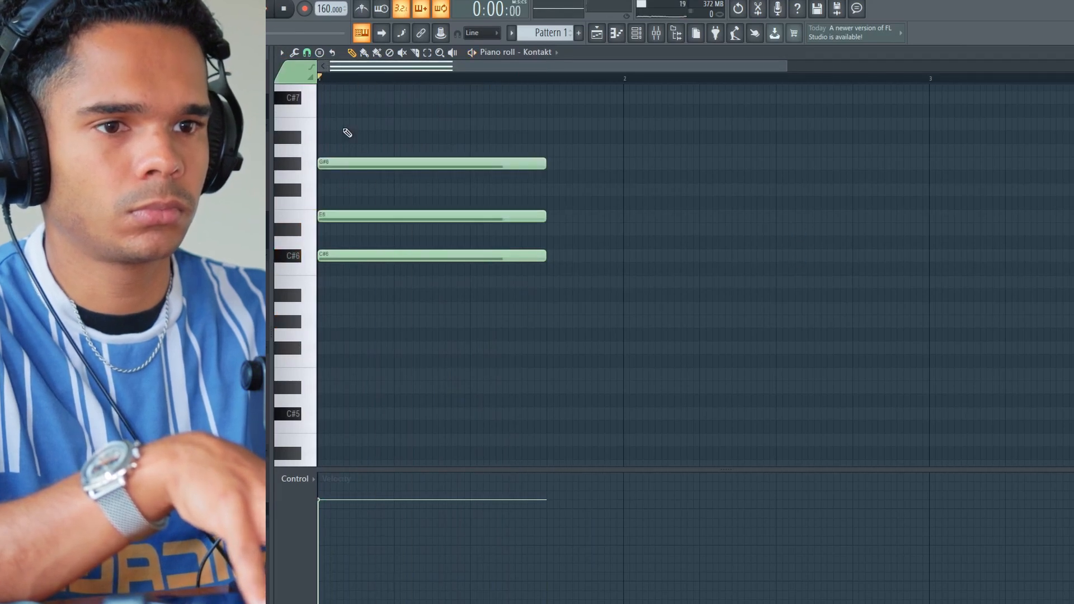
# Complete the first chord with E6, G#6 and B6 above the C#6, and play it back
pyautogui.click(346, 124)
pyautogui.press('space')
pyautogui.press('space')
pyautogui.press('space')
pyautogui.scroll(3, 574, 266)
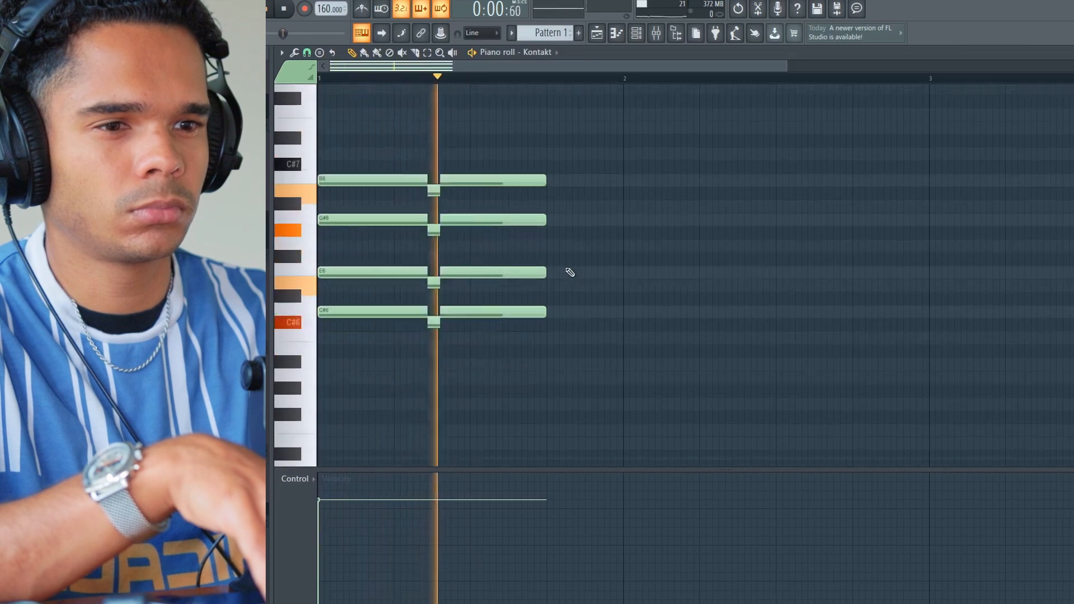
pyautogui.press('space')
# Build a second chord of D#6, F#6, A6 and C#7 directly after the first chord
pyautogui.scroll(-1, 570, 272)
pyautogui.click(593, 255)
pyautogui.moveTo(592, 254); pyautogui.dragTo(581, 279)
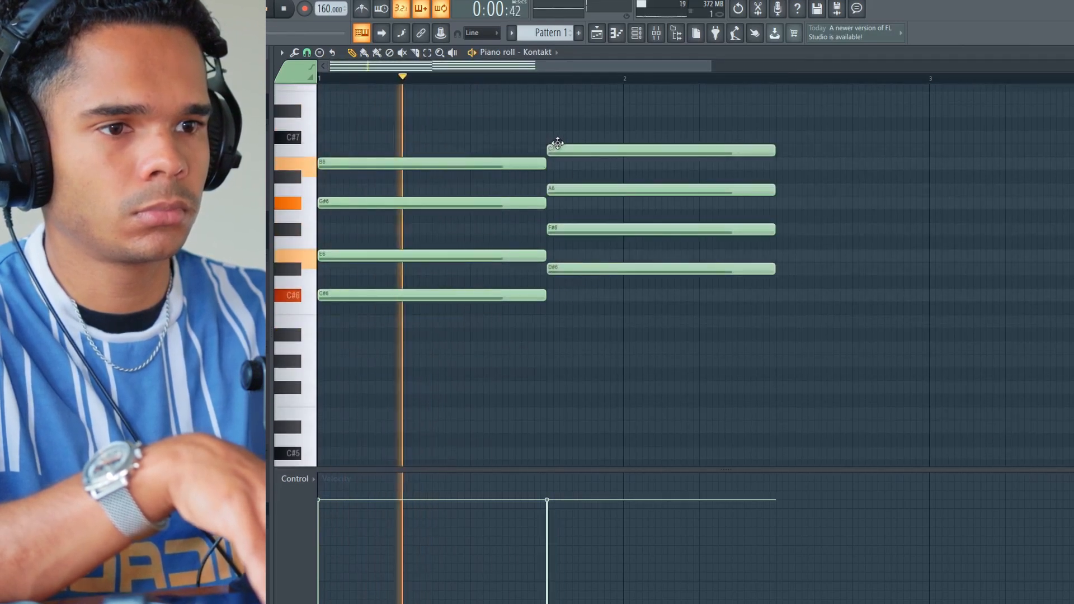
pyautogui.moveTo(558, 143); pyautogui.dragTo(557, 135)
# Build a third chord of G#5, B5, D#6 and F#6 starting at bar 3, and extend the second chord up to it
pyautogui.click(805, 350)
pyautogui.moveTo(806, 350); pyautogui.dragTo(808, 366)
pyautogui.press('space')
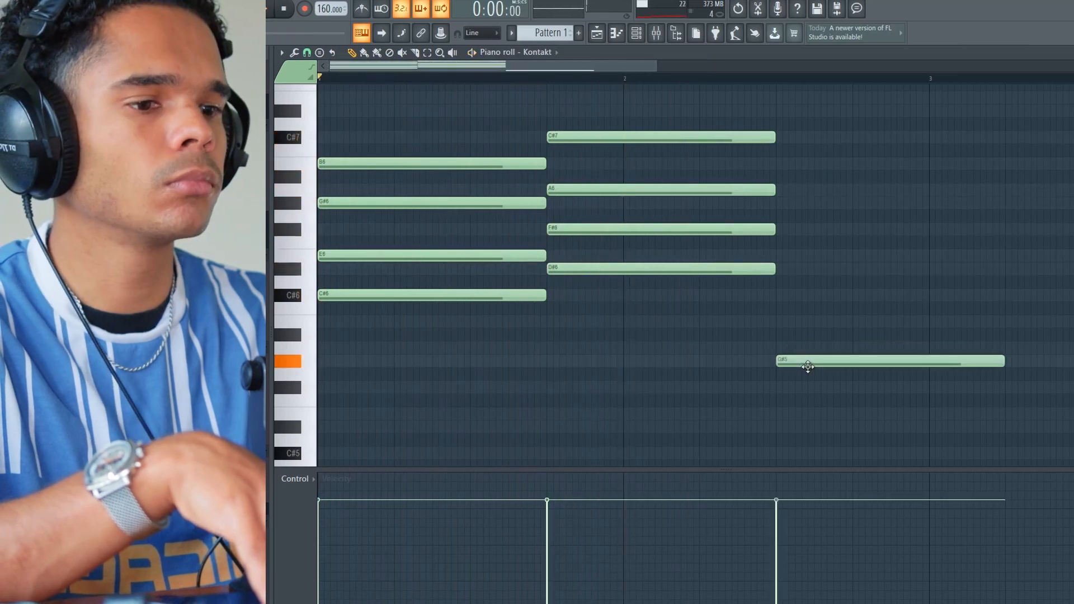
pyautogui.click(784, 319)
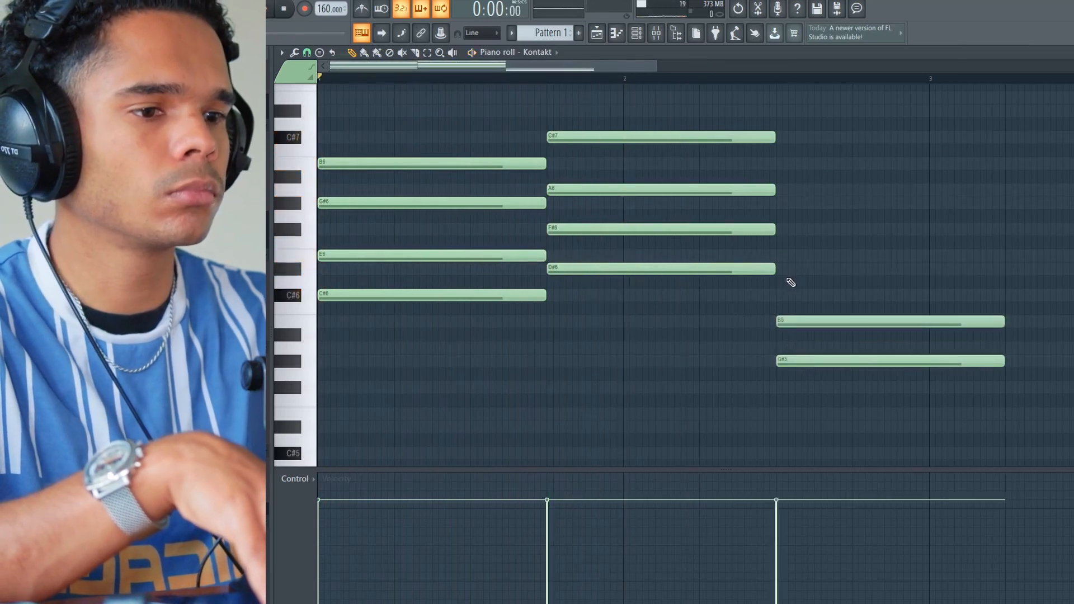
pyautogui.moveTo(797, 231); pyautogui.dragTo(806, 228)
pyautogui.press('space')
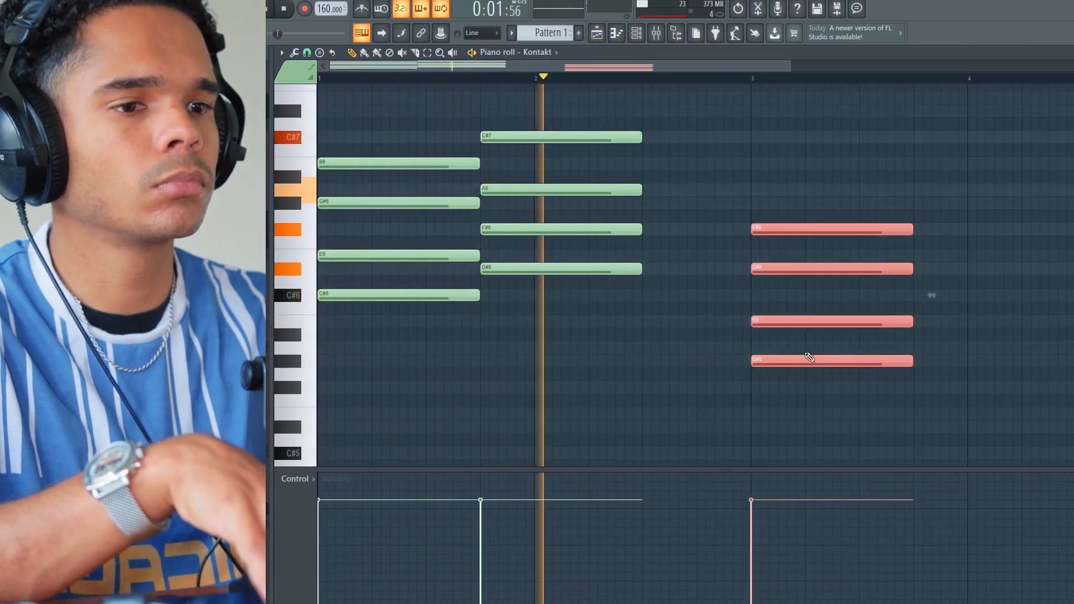
pyautogui.moveTo(595, 112); pyautogui.dragTo(648, 278)
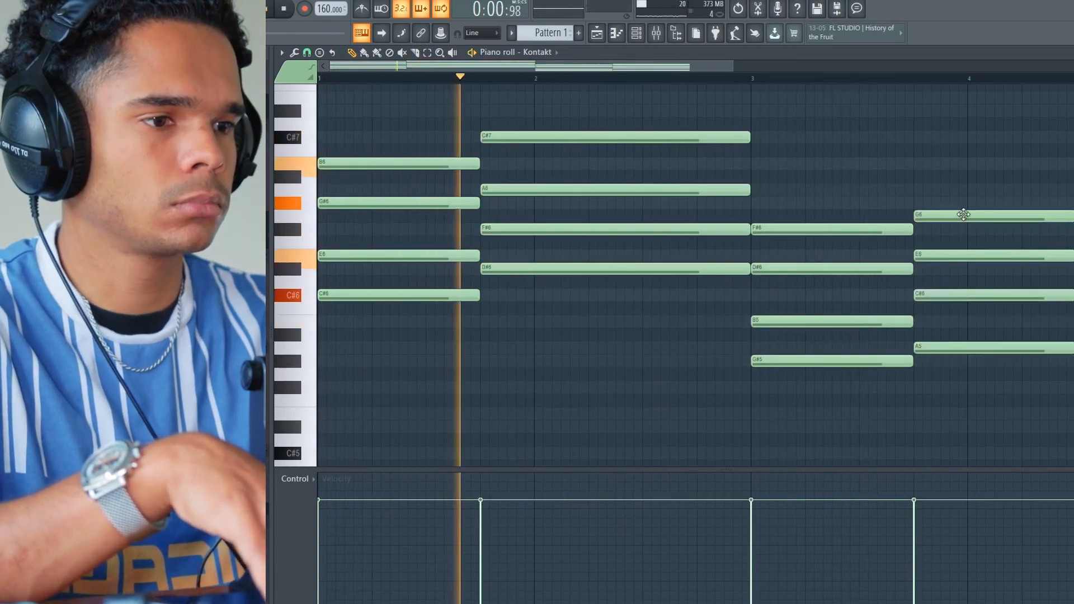
# Complete the fourth chord as A5, C#6, E6 and G#6, and extend it to the start of bar 5
pyautogui.moveTo(965, 216); pyautogui.dragTo(965, 199)
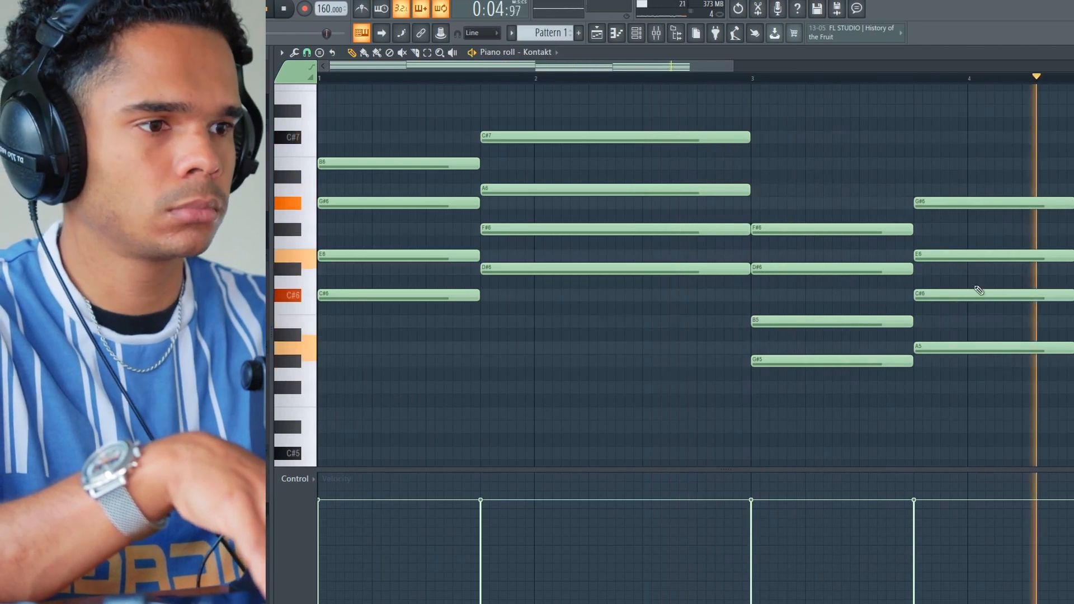
pyautogui.scroll(-3, 911, 237)
pyautogui.moveTo(762, 163); pyautogui.dragTo(791, 340)
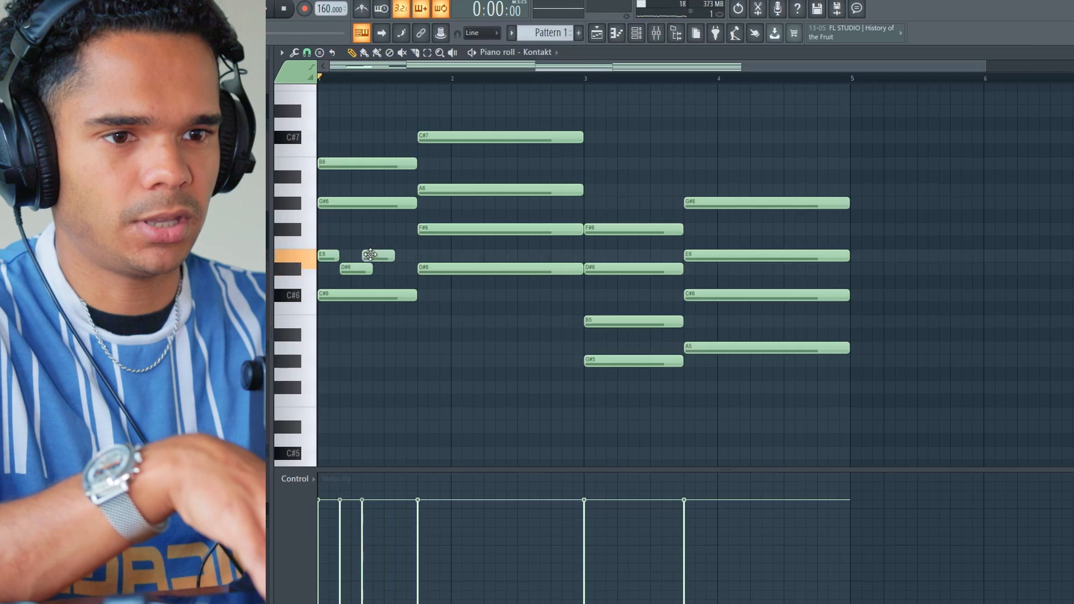
# Break the first chord's E6 into a short E6, F#6, E6 melody and play it back
pyautogui.press('space')
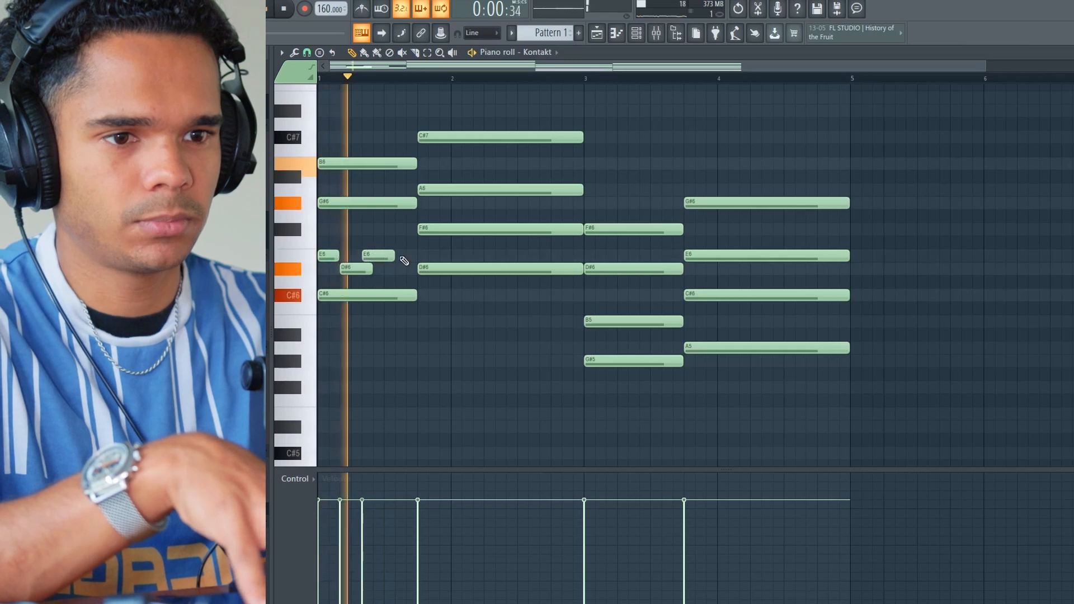
pyautogui.press('space')
pyautogui.press('space')
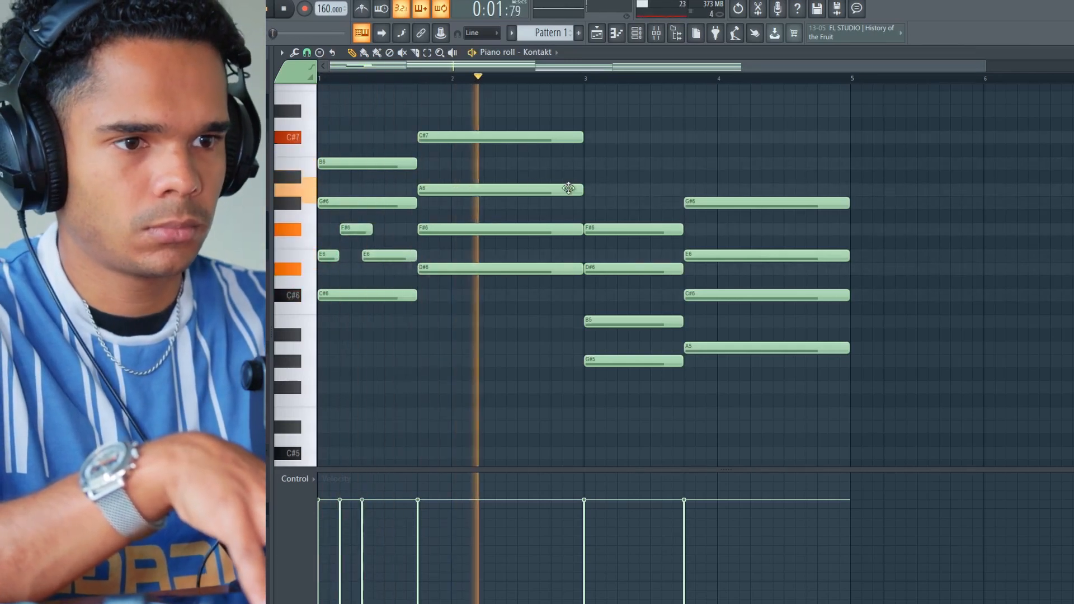
# Shorten the second chord's A6 and F#6 and add short F#6, G#6 and F#6 melody notes, nudging the G#6 slightly later
pyautogui.press('space')
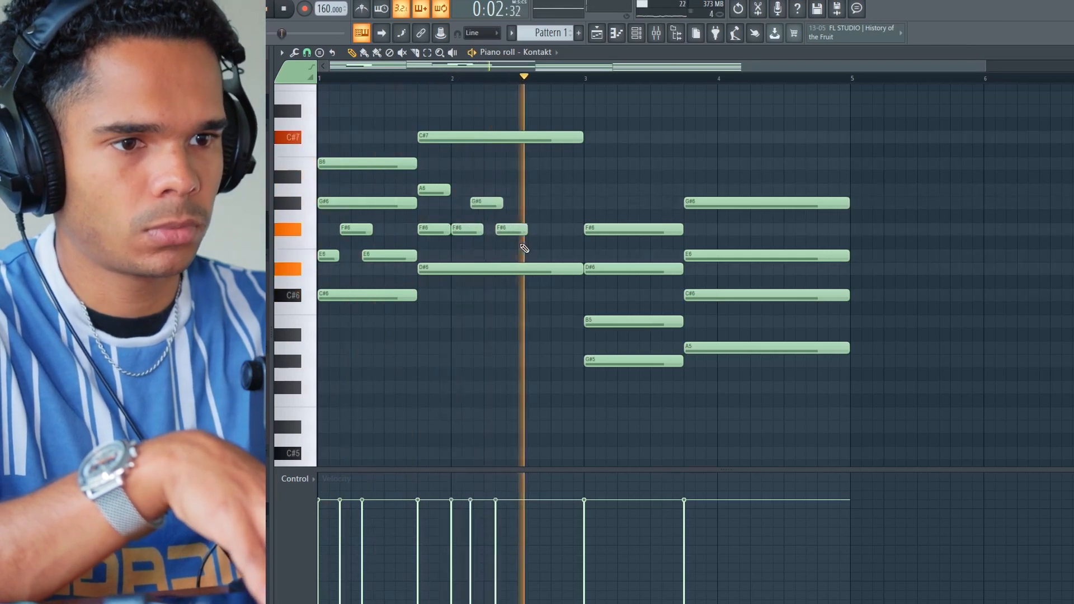
pyautogui.press('space')
pyautogui.press('space')
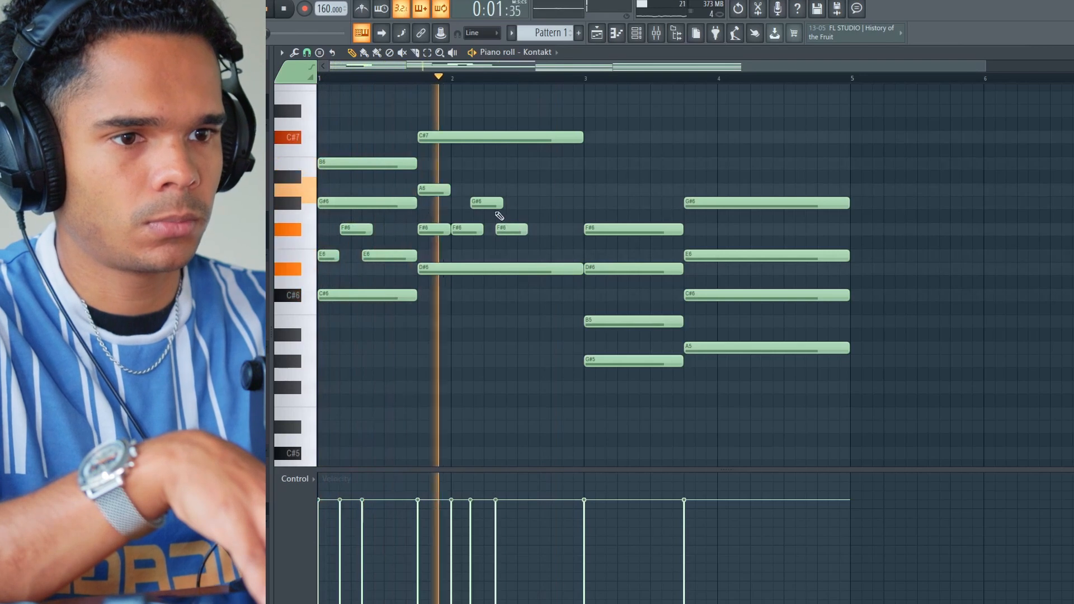
pyautogui.moveTo(490, 205); pyautogui.dragTo(493, 205)
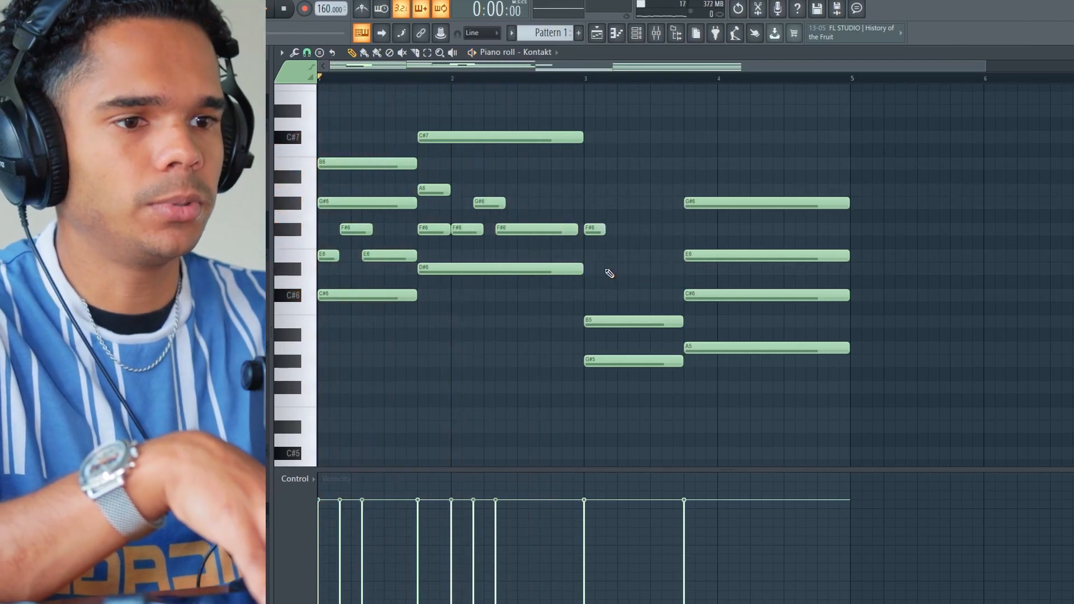
# Break the third and fourth chords' inner notes into short melody notes, ending with a short B5 that stops at bar 5
pyautogui.moveTo(628, 231); pyautogui.dragTo(638, 230)
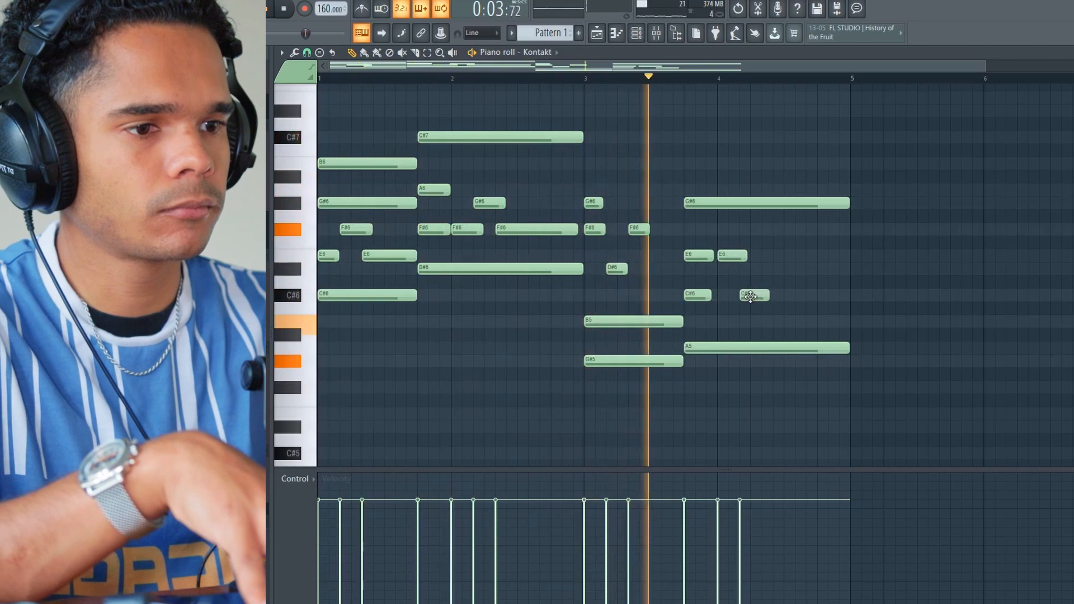
pyautogui.click(763, 259)
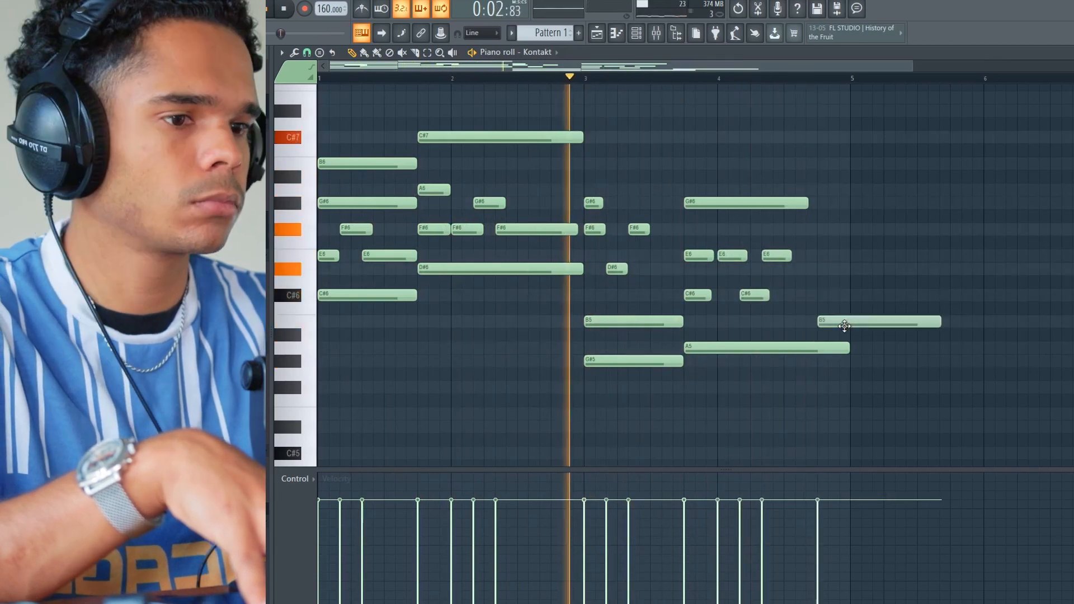
pyautogui.moveTo(940, 323); pyautogui.dragTo(850, 323)
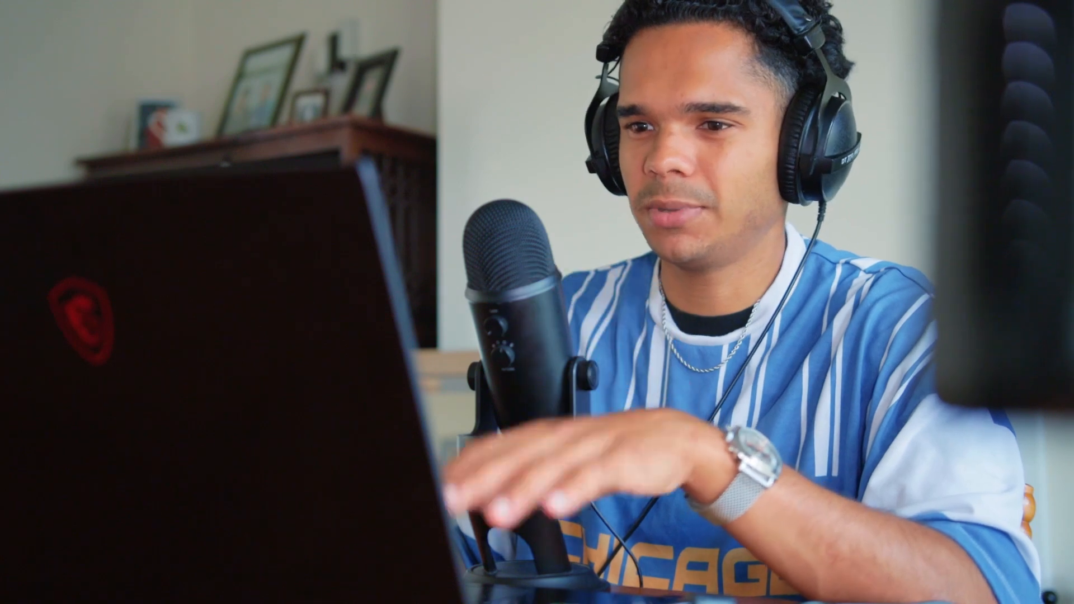
# Shorten the second chord's D#6, add short C#6 and B5 lead-in notes before bar 3, and play the pattern
pyautogui.click(518, 299)
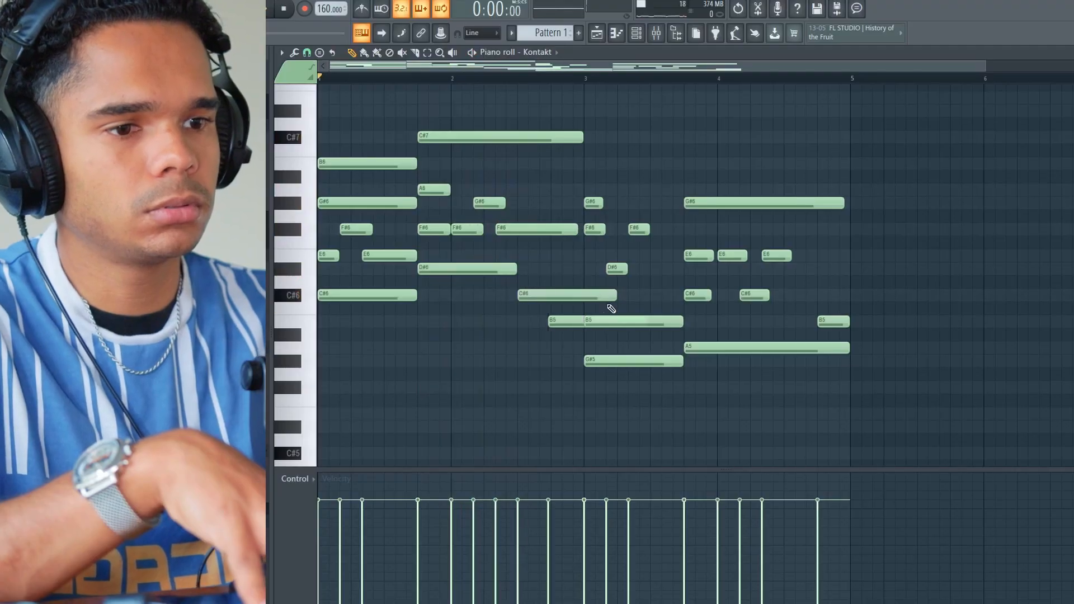
pyautogui.moveTo(611, 295); pyautogui.dragTo(552, 301)
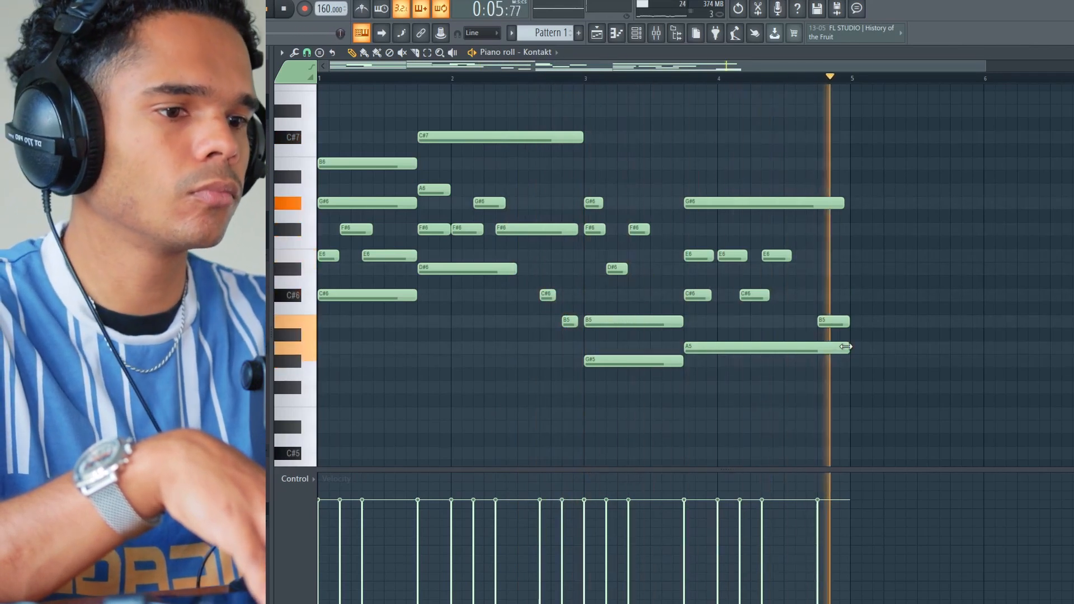
pyautogui.scroll(-1, 841, 291)
pyautogui.scroll(3, 689, 280)
pyautogui.scroll(-2, 660, 275)
pyautogui.press('space')
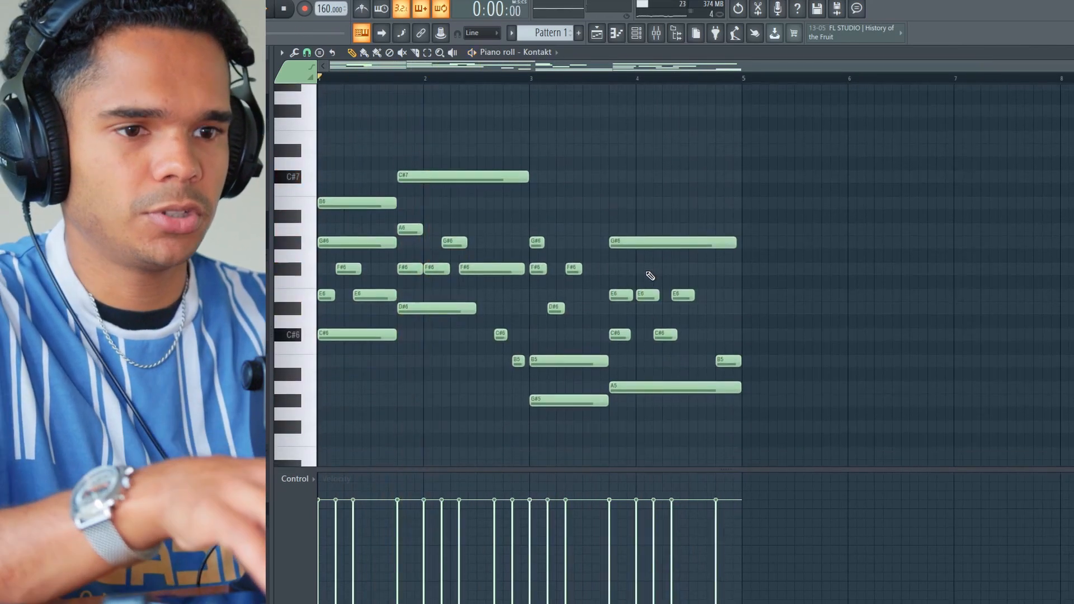
# Strum the chord pattern with the strumizer's start and end variations and play it back
pyautogui.hotkey('alt', 's')
pyautogui.press('space')
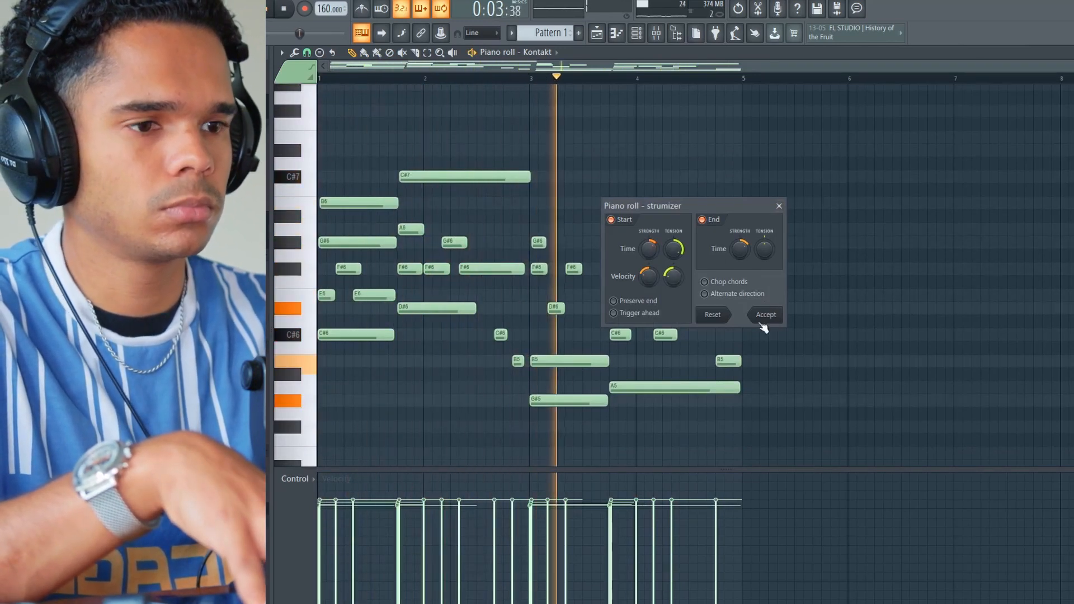
# Load the HalfTime effect into the first effect slot of mixer insert 1
pyautogui.click(637, 34)
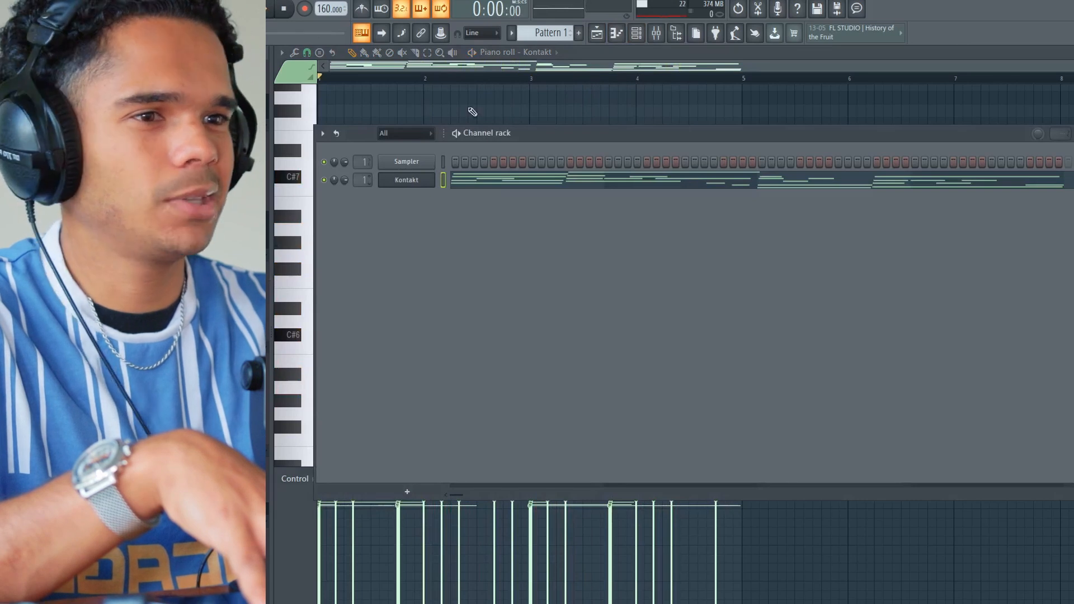
pyautogui.click(656, 34)
pyautogui.click(1054, 91)
pyautogui.moveTo(1055, 101)
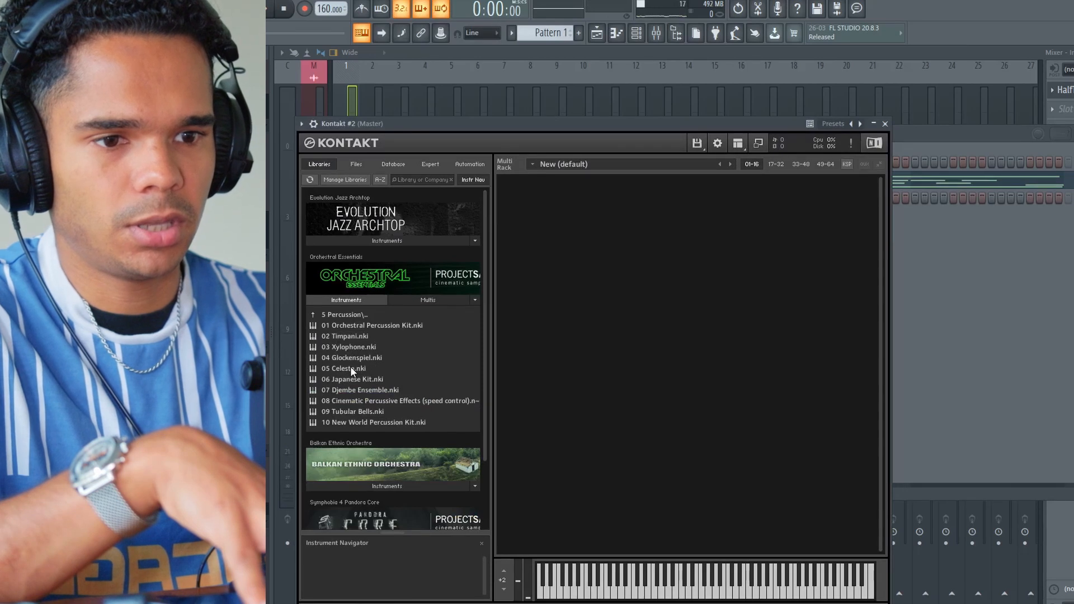
# Load 05 Celesta.nki from Orchestral Essentials in Kontakt #2, paste the chord pattern into that channel, and play it in the piano roll
pyautogui.doubleClick(351, 367)
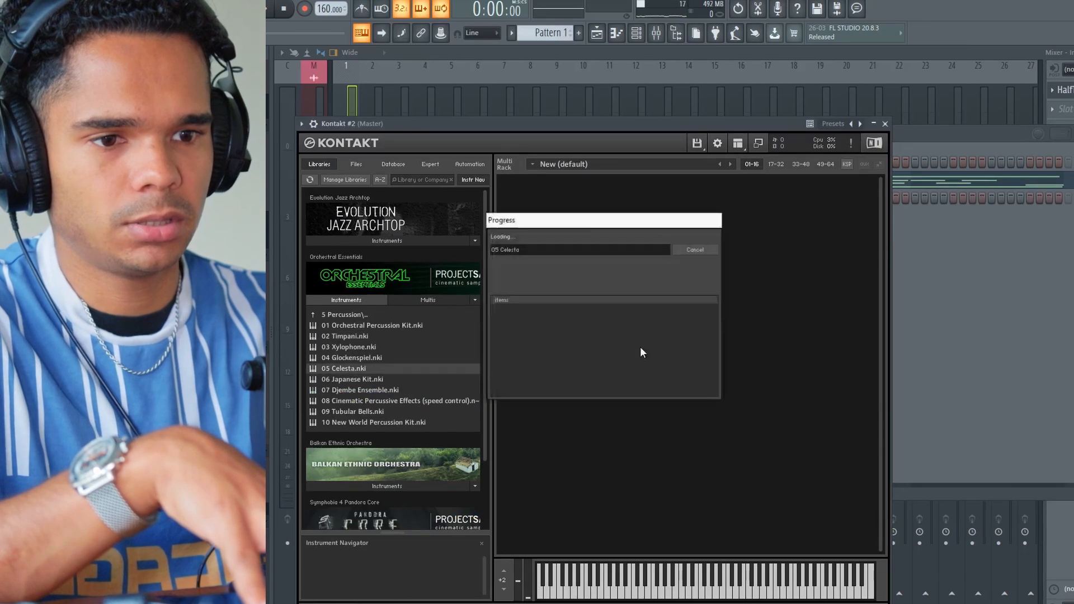
pyautogui.press('F6')
pyautogui.click(443, 197)
pyautogui.hotkey('ctrl', 'v')
pyautogui.press('space')
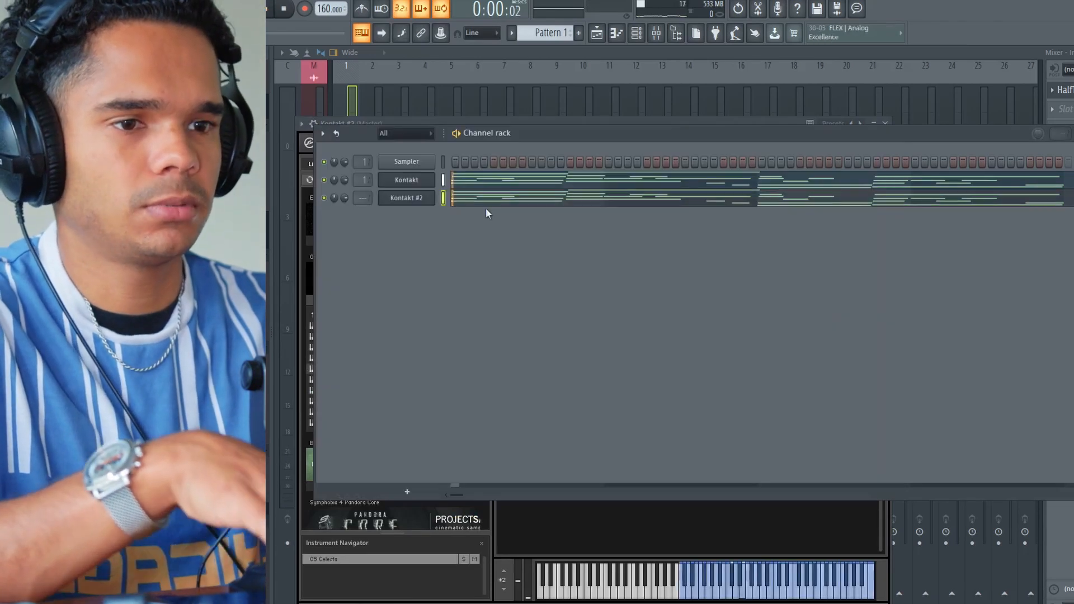
pyautogui.click(576, 203)
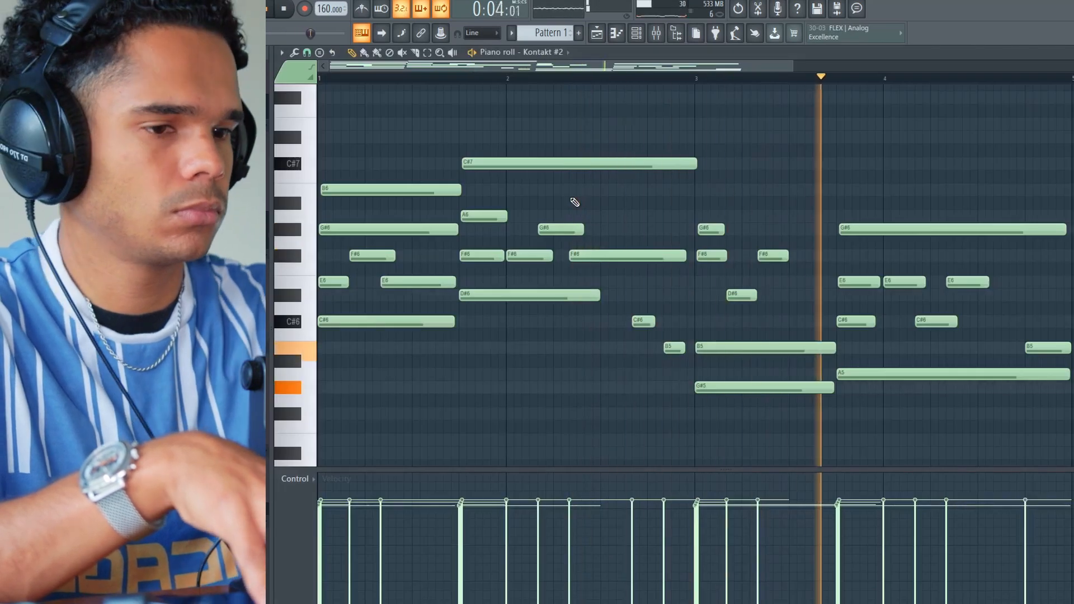
# Lower the whole celesta pattern by an octave, raise its E5 and F#5 notes back up an octave, and play it
pyautogui.hotkey('ctrl', 'Down')
pyautogui.press('space')
pyautogui.click(543, 52)
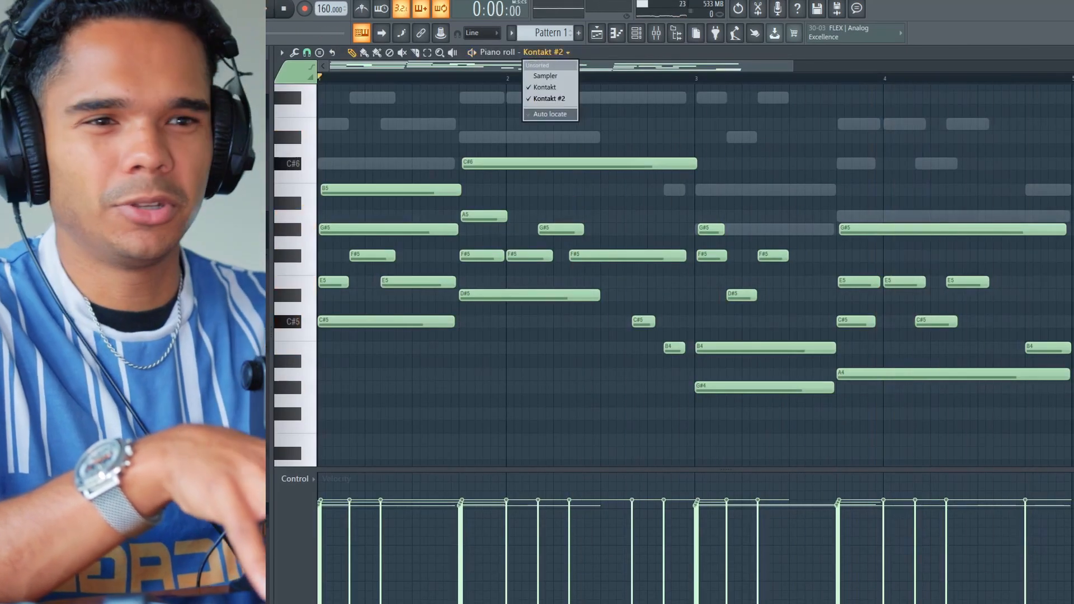
pyautogui.moveTo(398, 145); pyautogui.dragTo(452, 206)
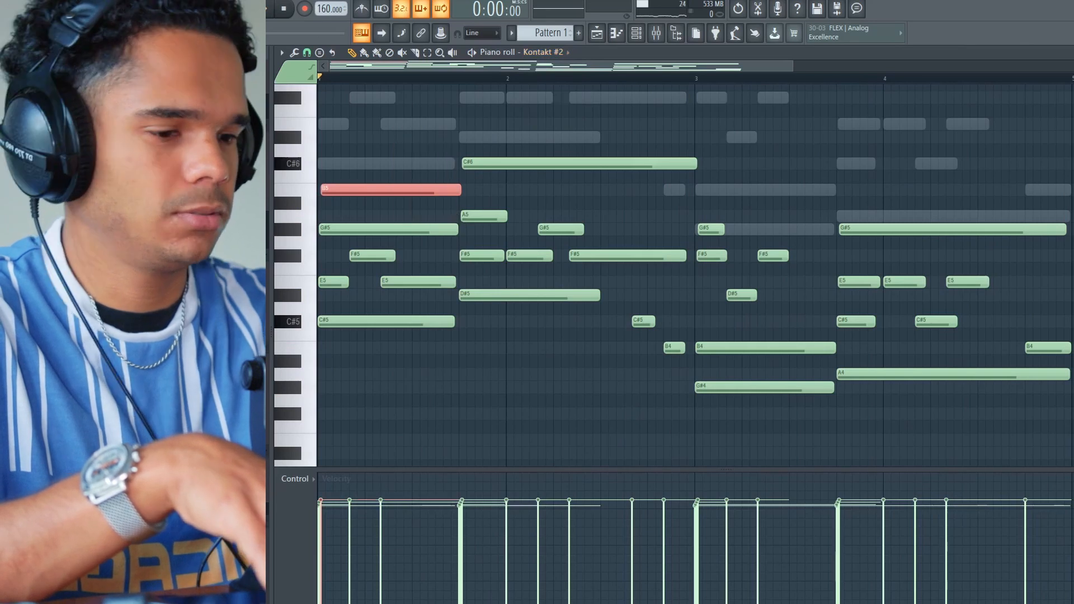
pyautogui.moveTo(299, 260); pyautogui.dragTo(285, 283)
pyautogui.hotkey('ctrl', 'Up')
pyautogui.press('space')
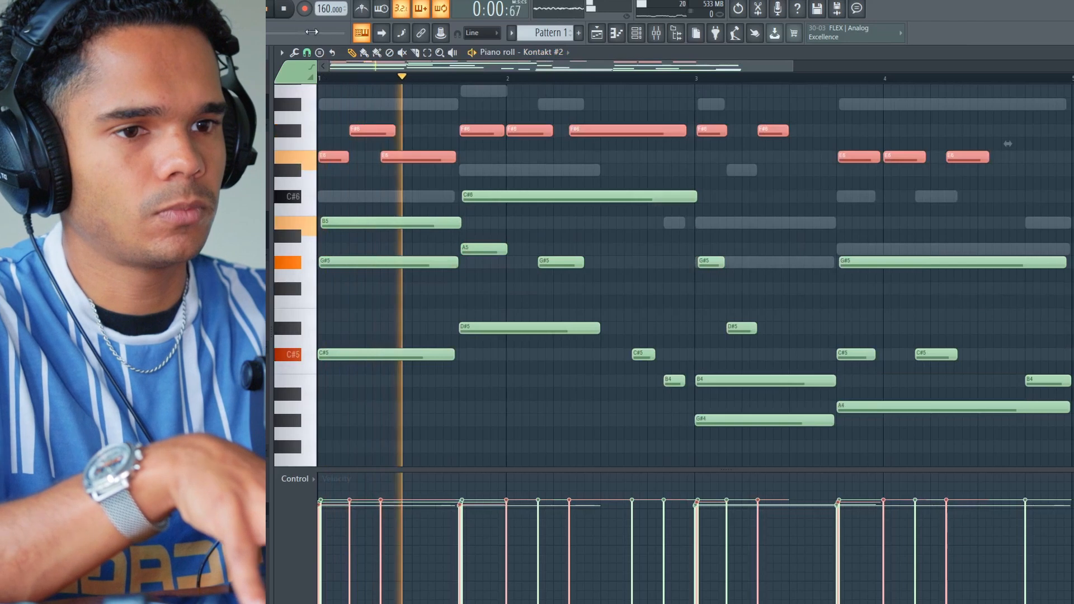
# Raise the long B4 in bar 3 and the long A4 leading into bar 4 by an octave, and lower the long G#5 there by an octave
pyautogui.keyDown('ctrl'); pyautogui.click(485, 377); pyautogui.keyUp('ctrl')
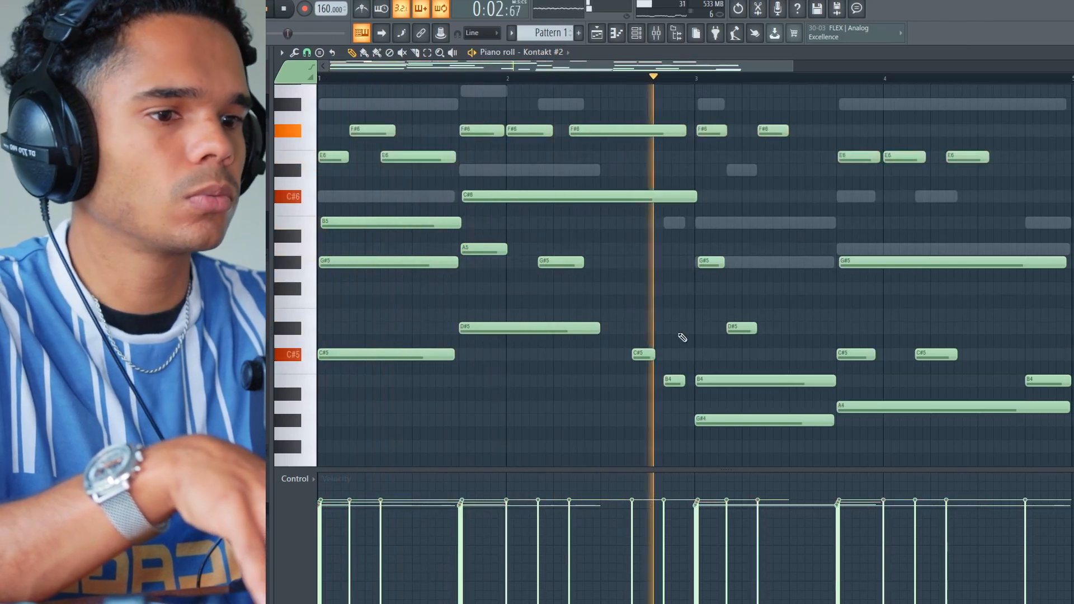
pyautogui.keyDown('ctrl'); pyautogui.click(721, 381); pyautogui.keyUp('ctrl')
pyautogui.hotkey('ctrl', 'Up')
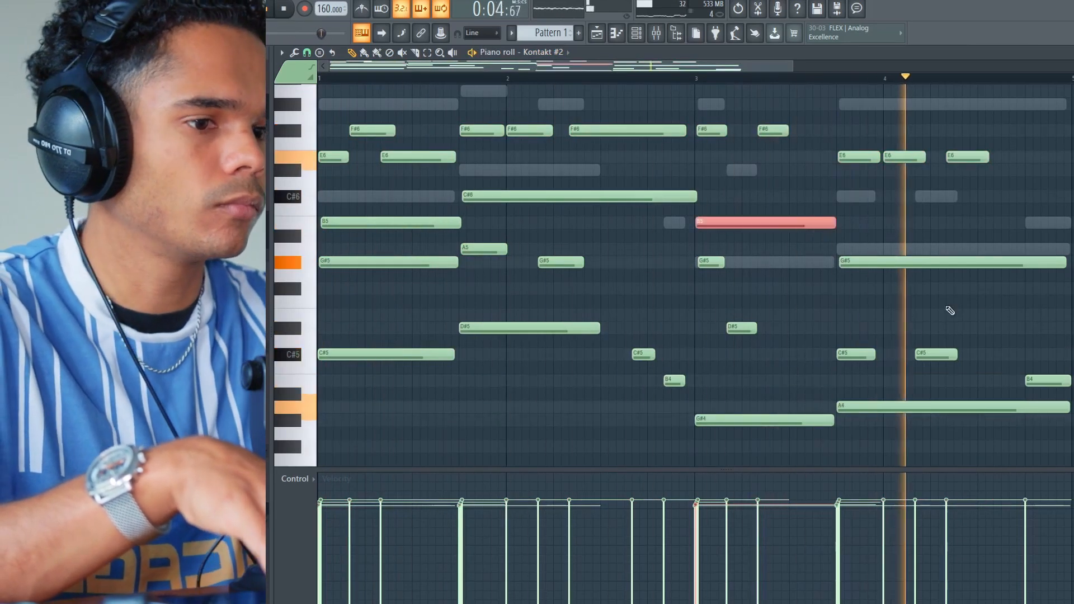
pyautogui.keyDown('ctrl'); pyautogui.click(955, 407); pyautogui.keyUp('ctrl')
pyautogui.hotkey('ctrl', 'Up')
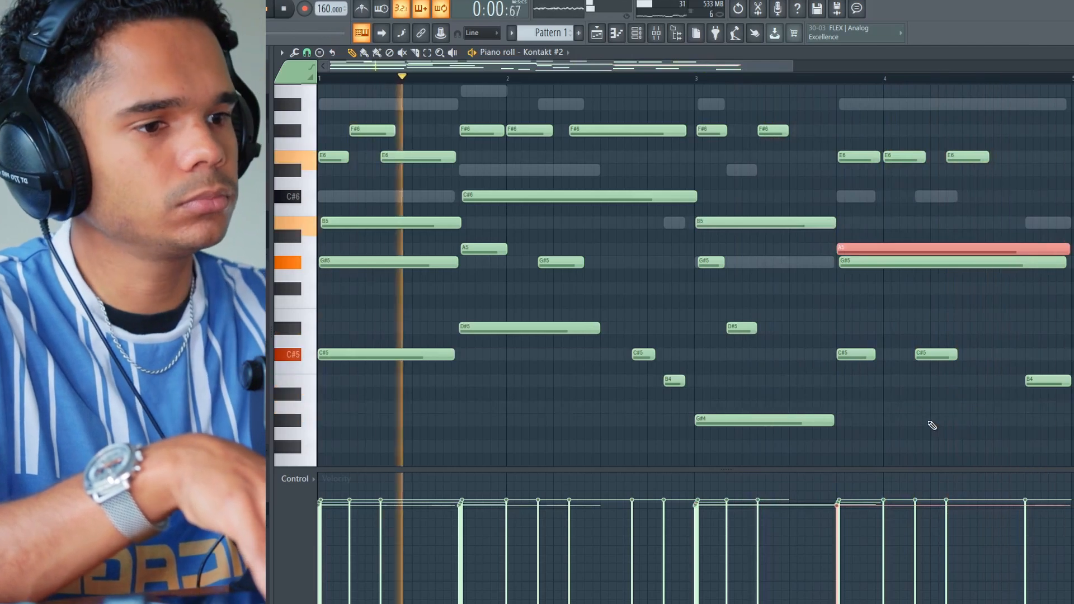
pyautogui.keyDown('ctrl'); pyautogui.click(934, 425); pyautogui.keyUp('ctrl')
pyautogui.keyDown('ctrl'); pyautogui.click(965, 265); pyautogui.keyUp('ctrl')
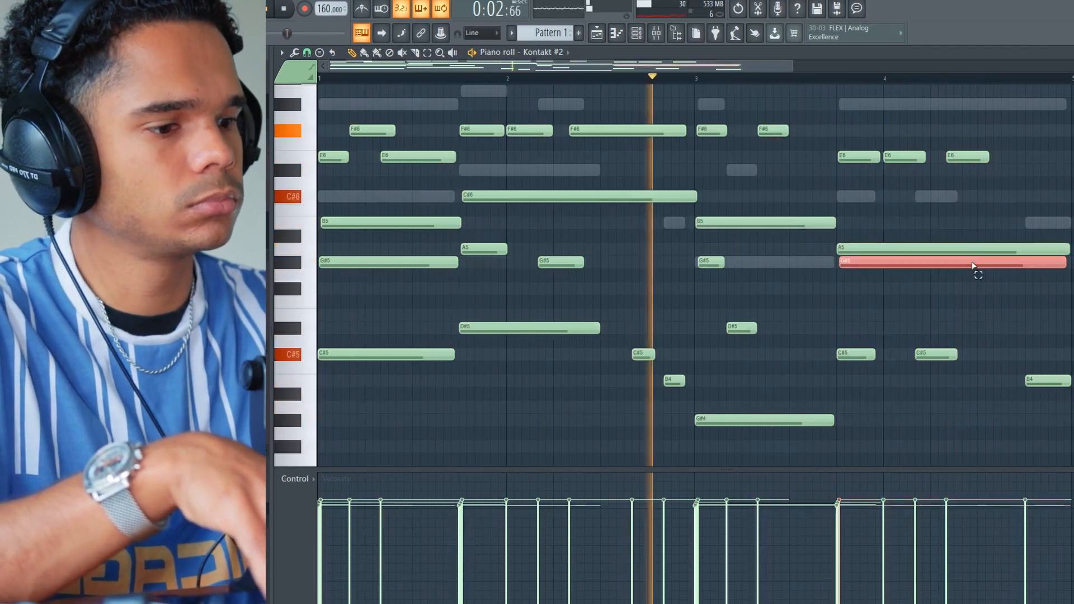
pyautogui.hotkey('ctrl', 'Down')
# Duplicate the four-bar celesta pattern into bars 5 to 8 and raise the copy by an octave
pyautogui.hotkey('ctrl', 'd')
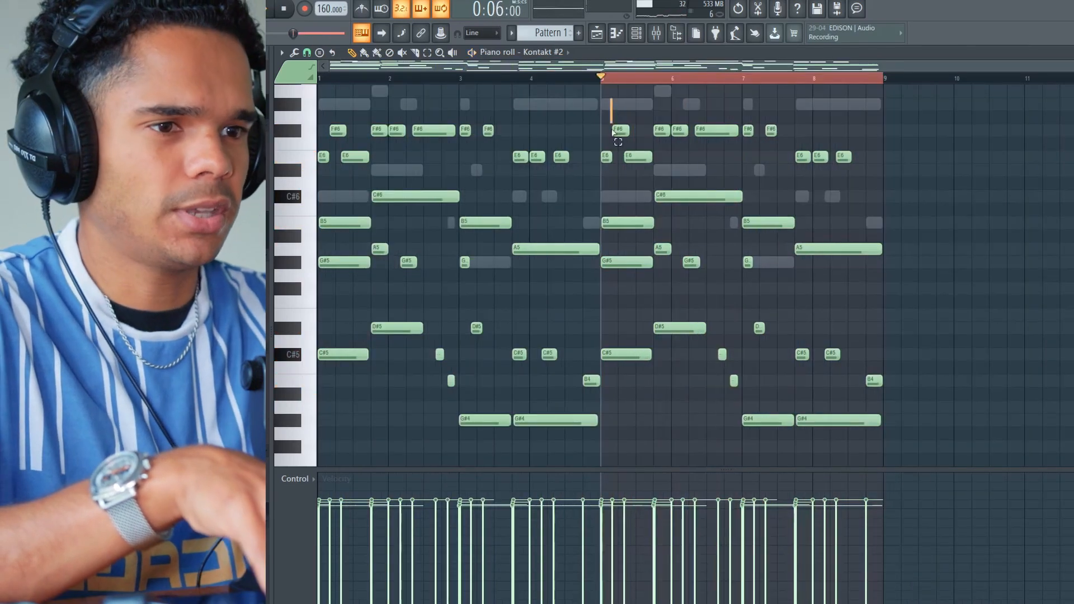
pyautogui.moveTo(612, 96); pyautogui.dragTo(1016, 468)
pyautogui.hotkey('ctrl', 'Up')
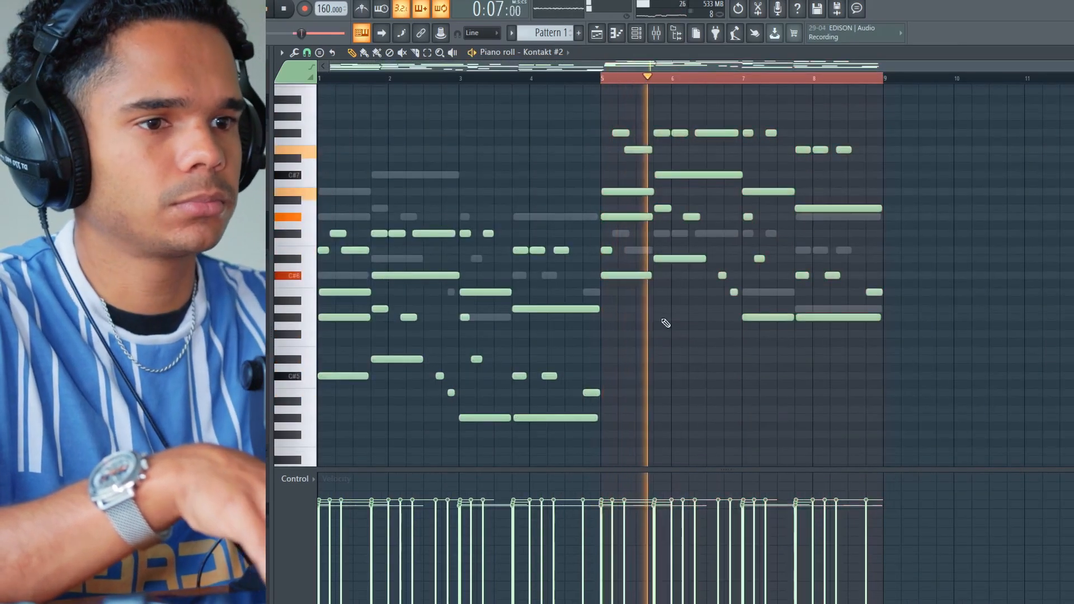
# Load RC-20 Retro Color, Fruity Parametric EQ and ShaperBox 2 into the first three effect slots of mixer insert 2
pyautogui.click(636, 32)
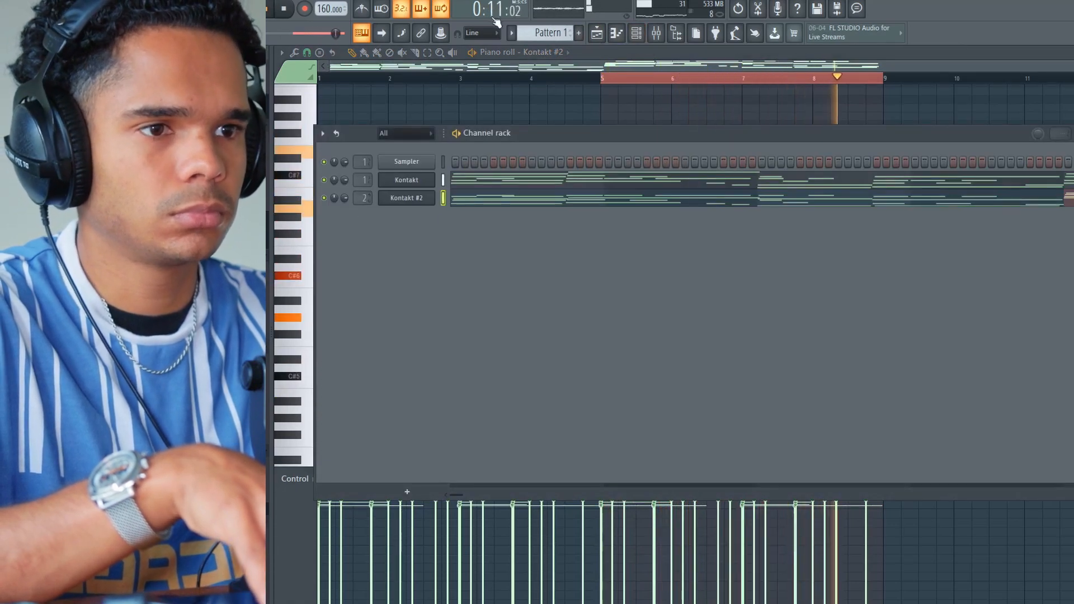
pyautogui.click(655, 33)
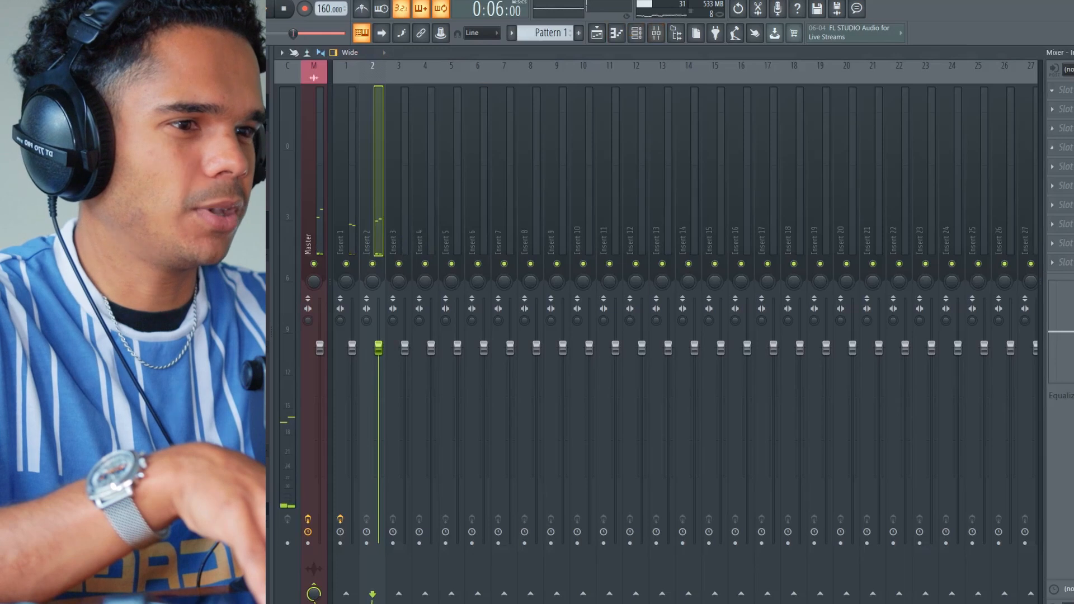
pyautogui.click(1063, 90)
pyautogui.click(928, 358)
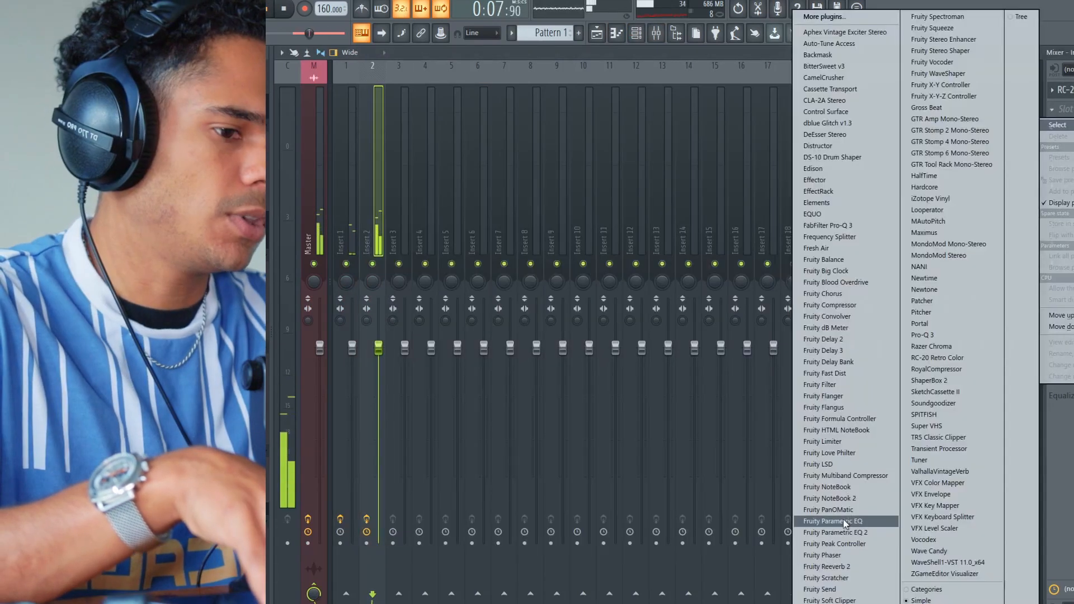
pyautogui.click(844, 519)
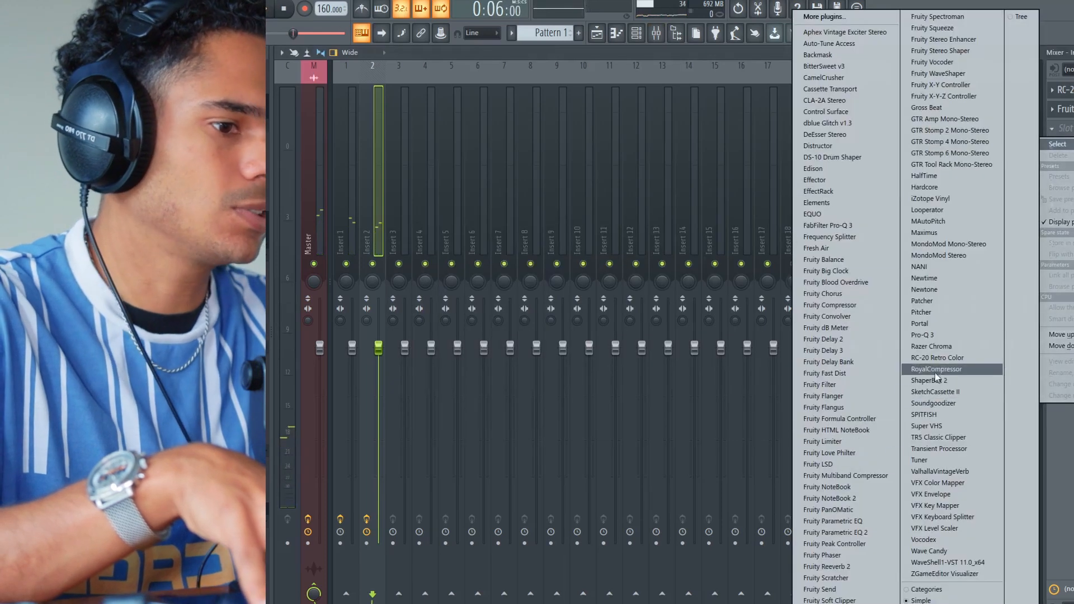
pyautogui.click(929, 381)
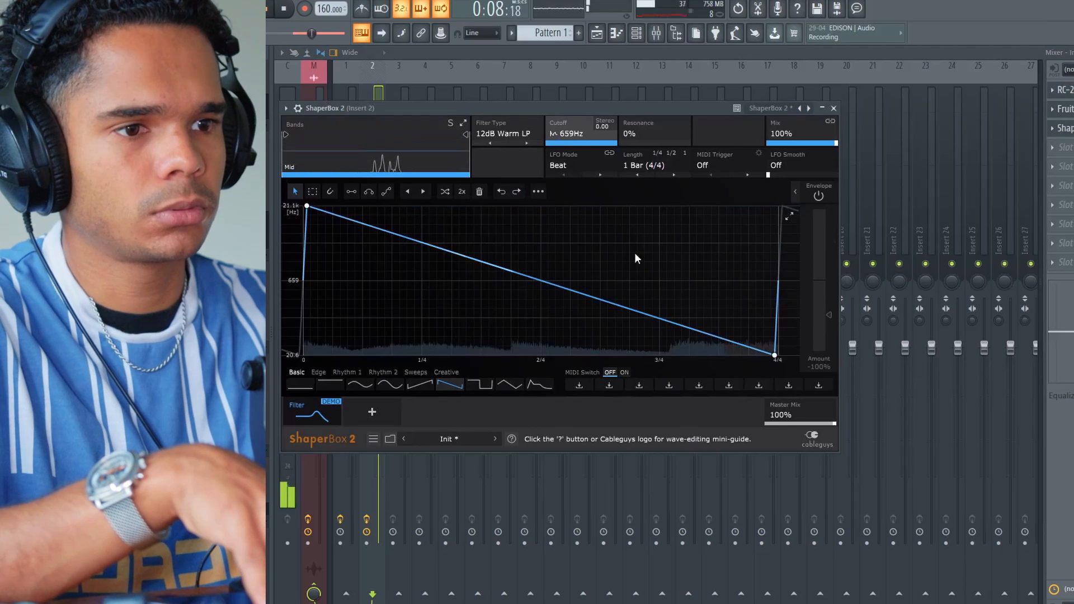
# Set the ShaperBox 2 filter's LFO length to 1/2 and load GTR Tool Rack Mono-Stereo into insert 2's fourth effect slot
pyautogui.click(662, 166)
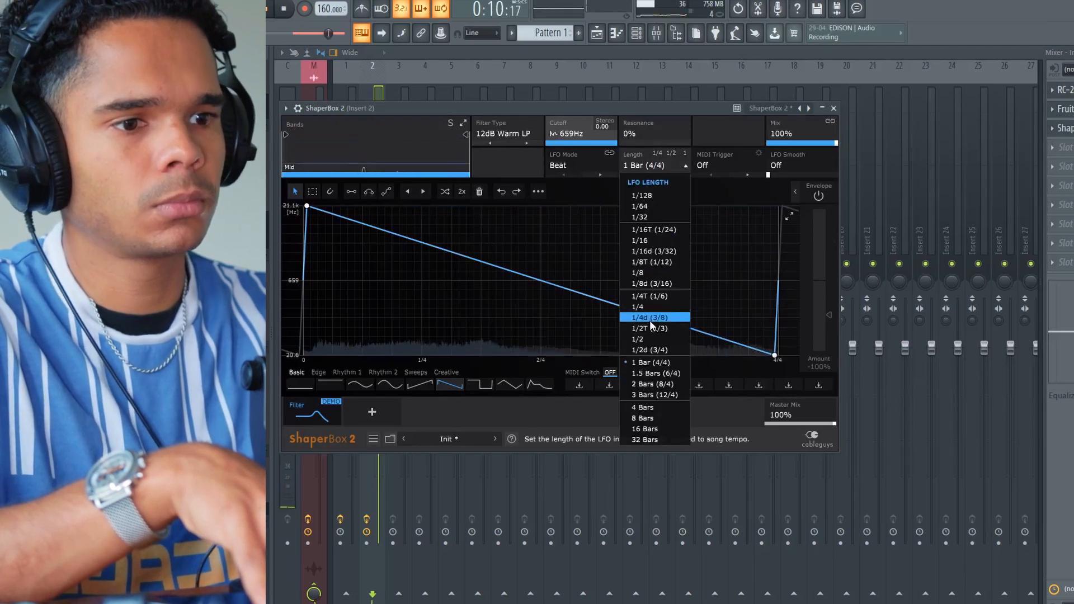
pyautogui.click(652, 340)
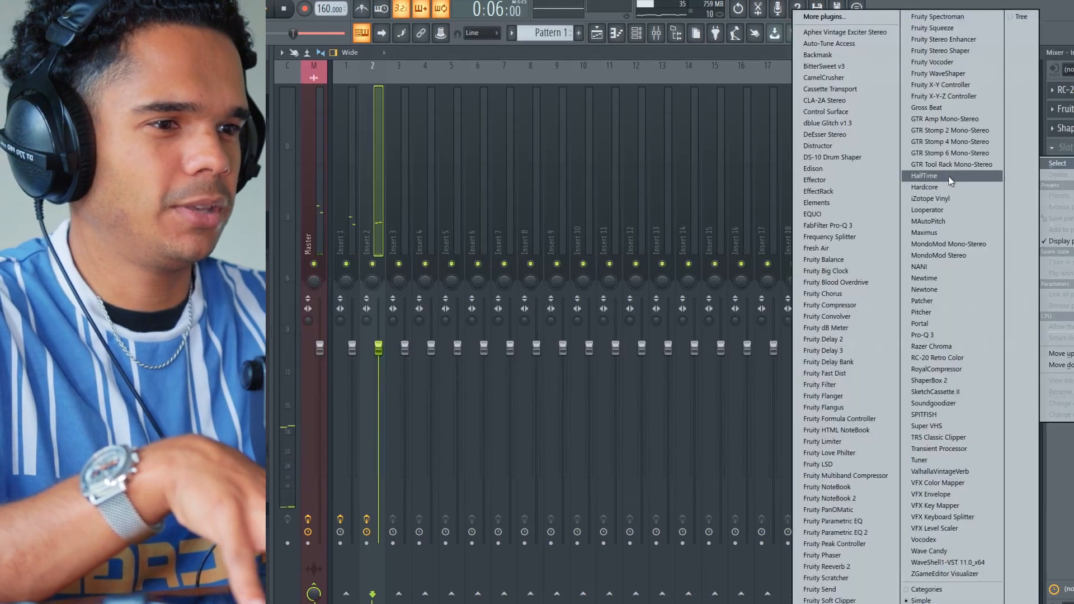
pyautogui.click(949, 177)
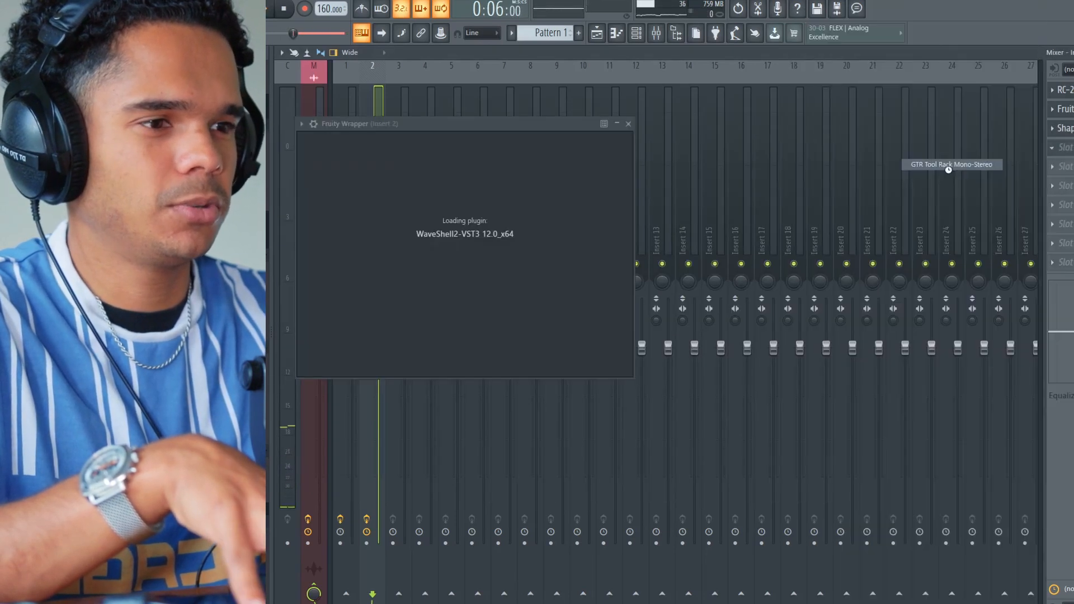
pyautogui.press('space')
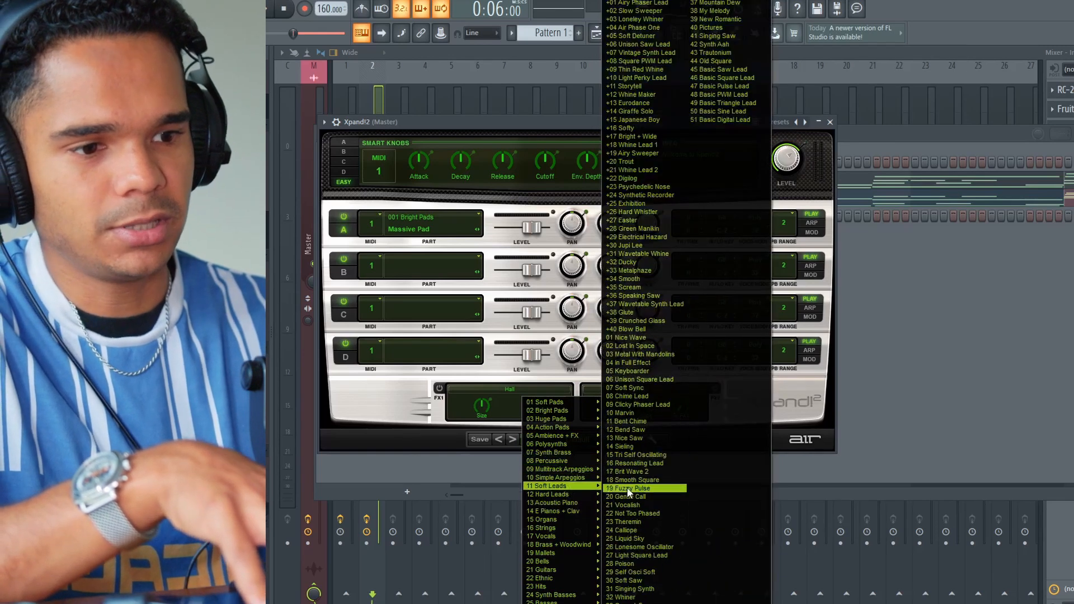
# Choose the 20 Gentle Call soft lead preset in Xpand!2 and open that channel's piano roll
pyautogui.click(627, 489)
pyautogui.click(513, 439)
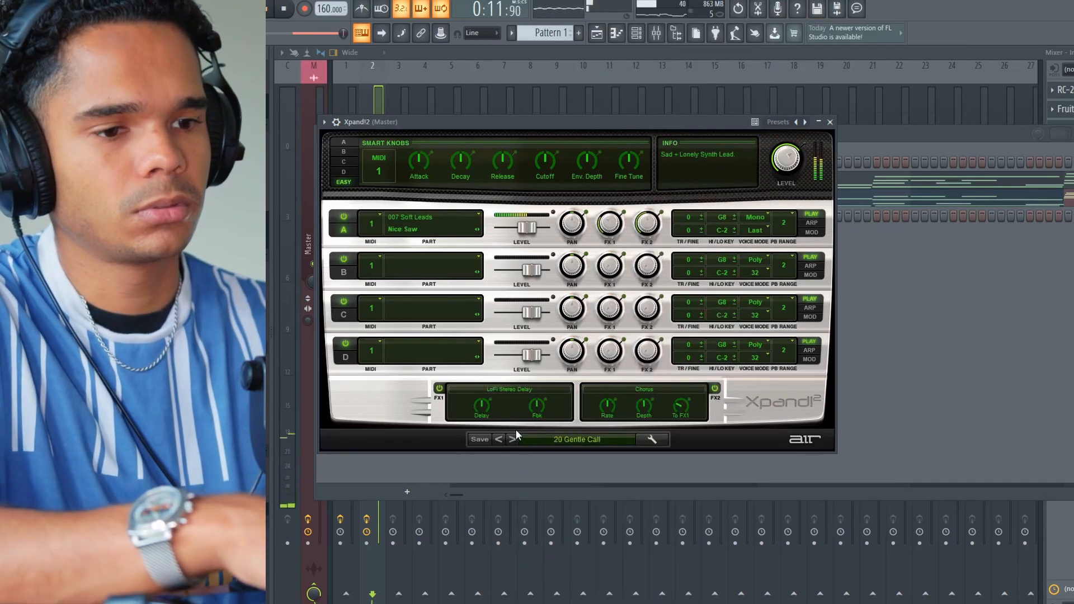
pyautogui.click(881, 339)
pyautogui.rightClick(401, 216)
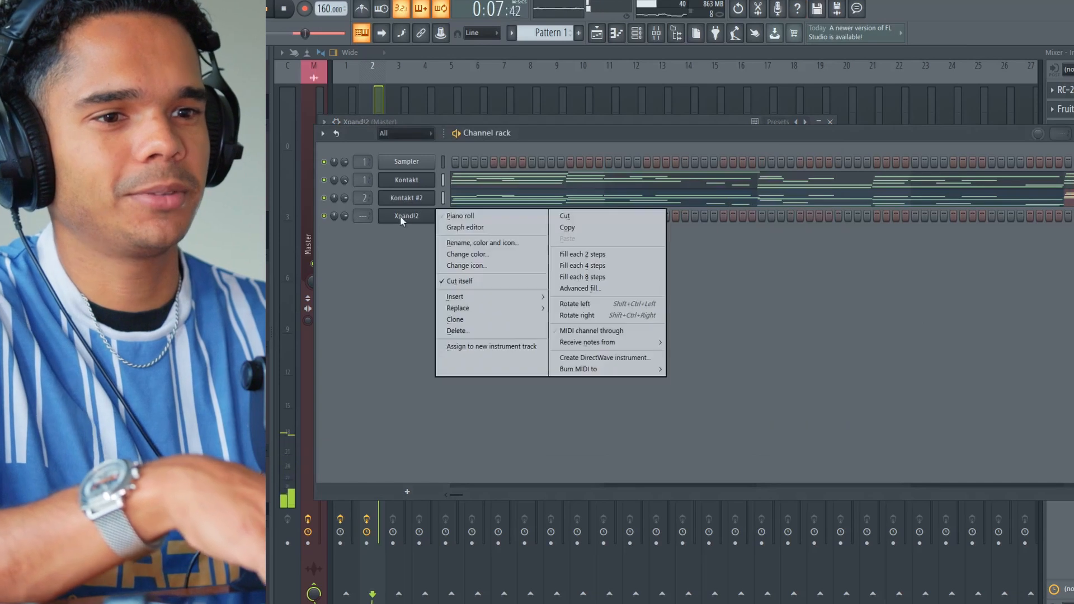
pyautogui.click(461, 216)
# Move the melody's second note to D6, shift its last note slightly earlier and up to A5, and play the melody
pyautogui.moveTo(386, 251); pyautogui.dragTo(386, 276)
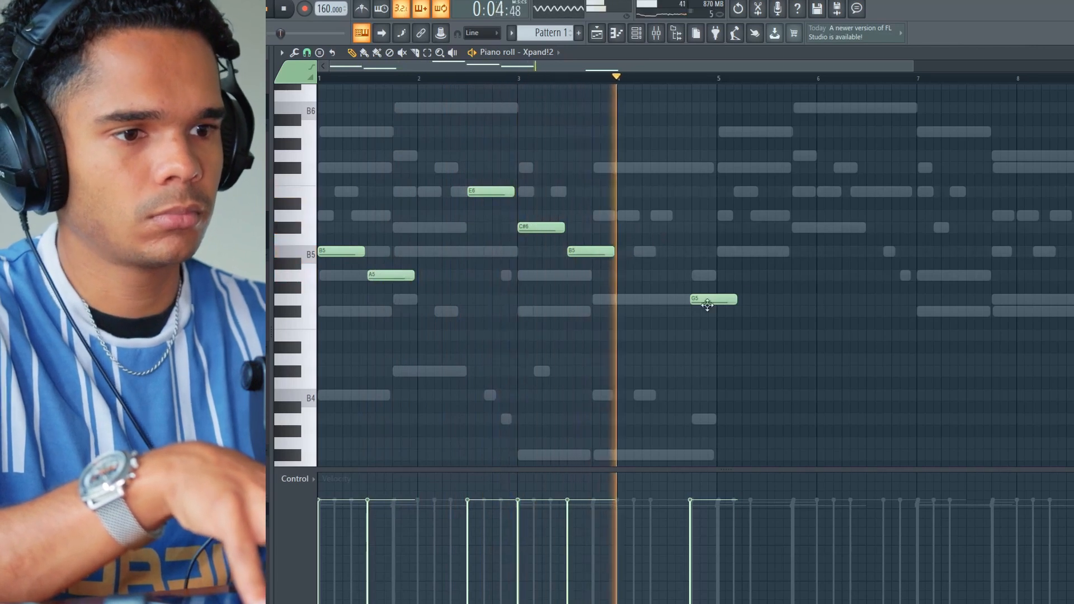
pyautogui.moveTo(713, 301); pyautogui.dragTo(686, 301)
pyautogui.moveTo(386, 275); pyautogui.dragTo(382, 210)
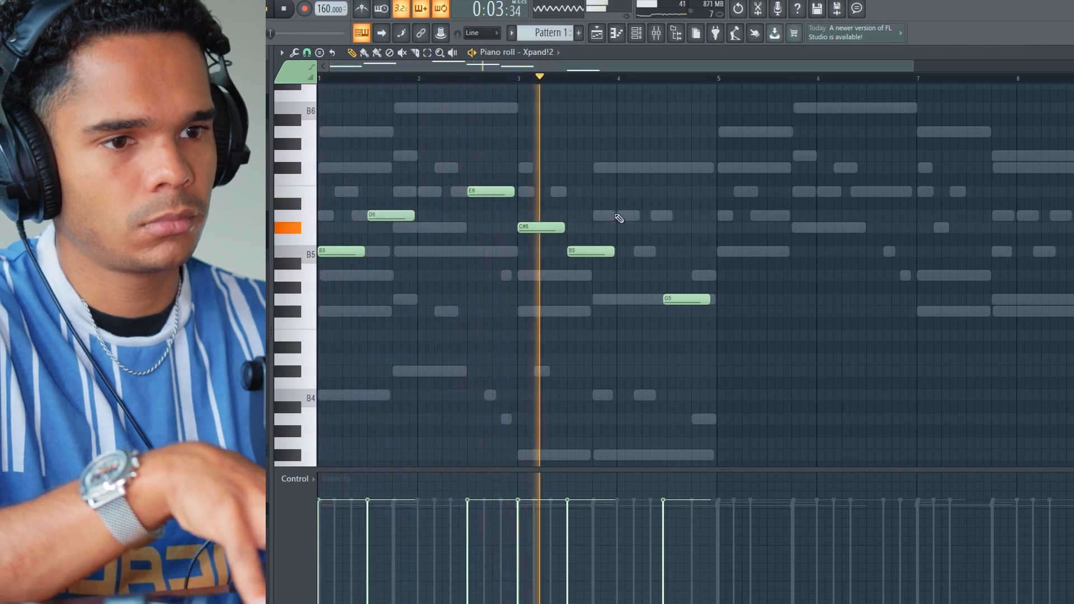
pyautogui.moveTo(697, 299); pyautogui.dragTo(684, 278)
pyautogui.press('space')
pyautogui.press('space')
# Duplicate the lead melody from bar 5 onward and lower the B5 note in the second half of bar 3 to A5
pyautogui.hotkey('ctrl', 'a')
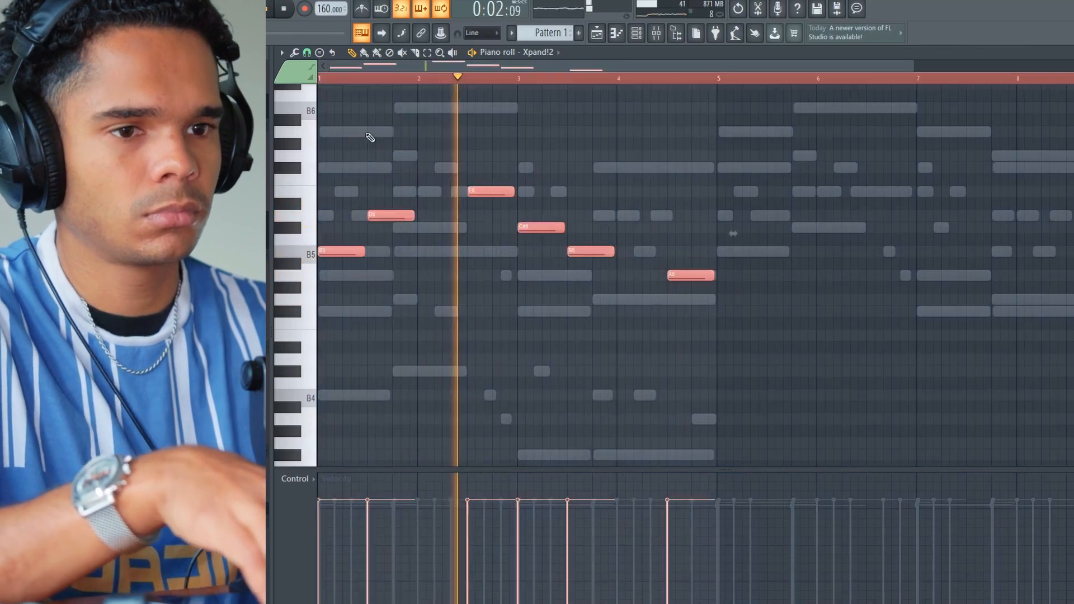
pyautogui.hotkey('ctrl', 'b')
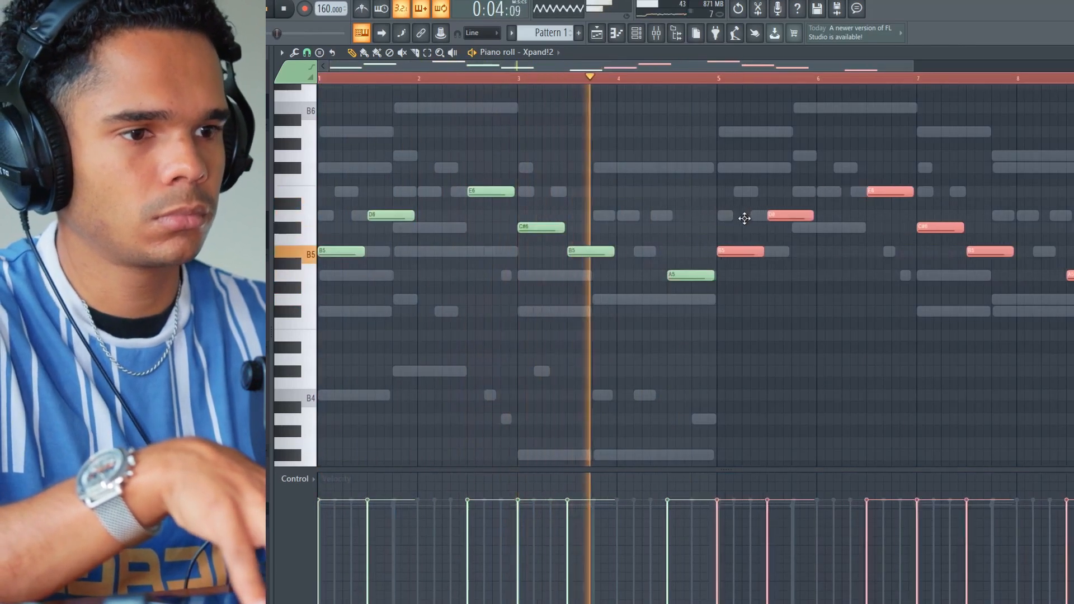
pyautogui.moveTo(745, 218); pyautogui.dragTo(743, 218)
pyautogui.moveTo(590, 251); pyautogui.dragTo(589, 277)
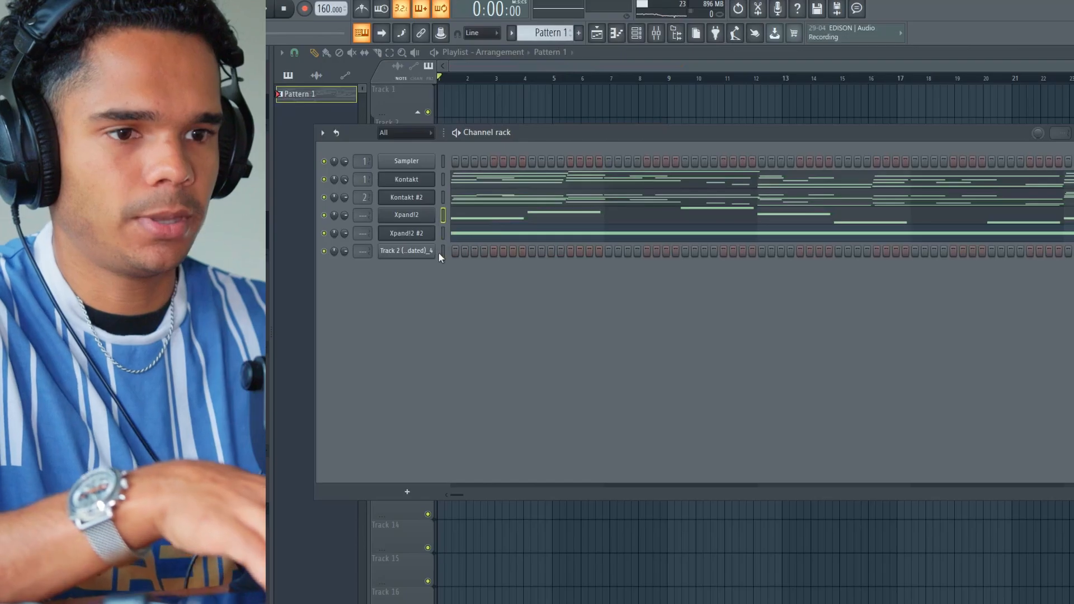
# Paste the lead melody into the Track 2 (consolidated)_4 channel, lengthen its first B5 note slightly, and play it
pyautogui.click(442, 253)
pyautogui.hotkey('ctrl', 'v')
pyautogui.click(404, 255)
pyautogui.press('F7')
pyautogui.moveTo(365, 299); pyautogui.dragTo(379, 299)
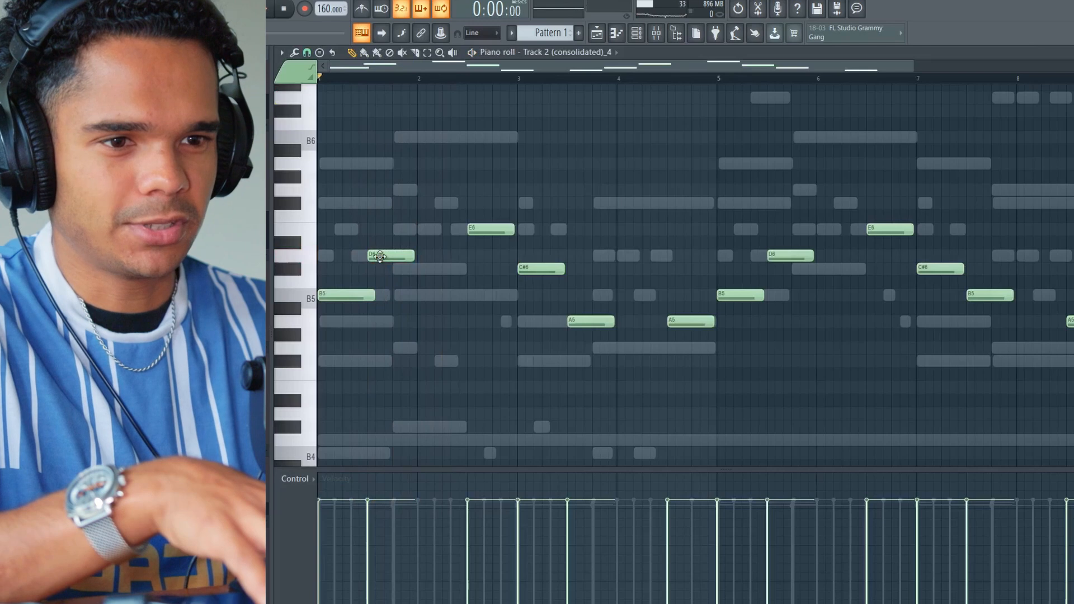
pyautogui.doubleClick(380, 256)
pyautogui.click(664, 381)
pyautogui.press('space')
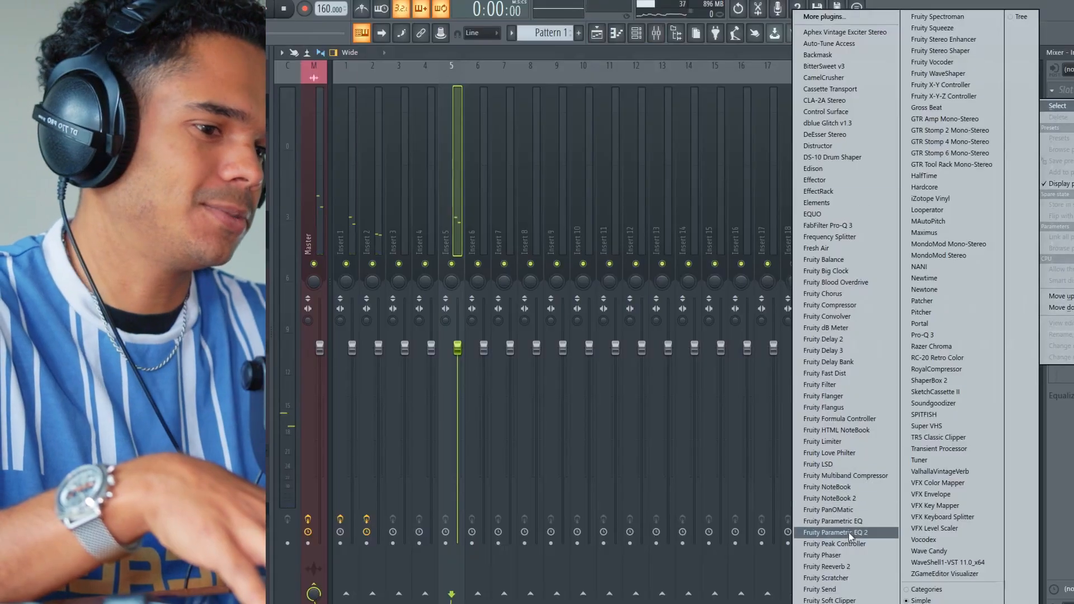
# Load Fruity Parametric EQ 2 into the first effect slot of mixer insert 5 and choose ValhallaVintageVerb for the second
pyautogui.click(850, 533)
pyautogui.press('space')
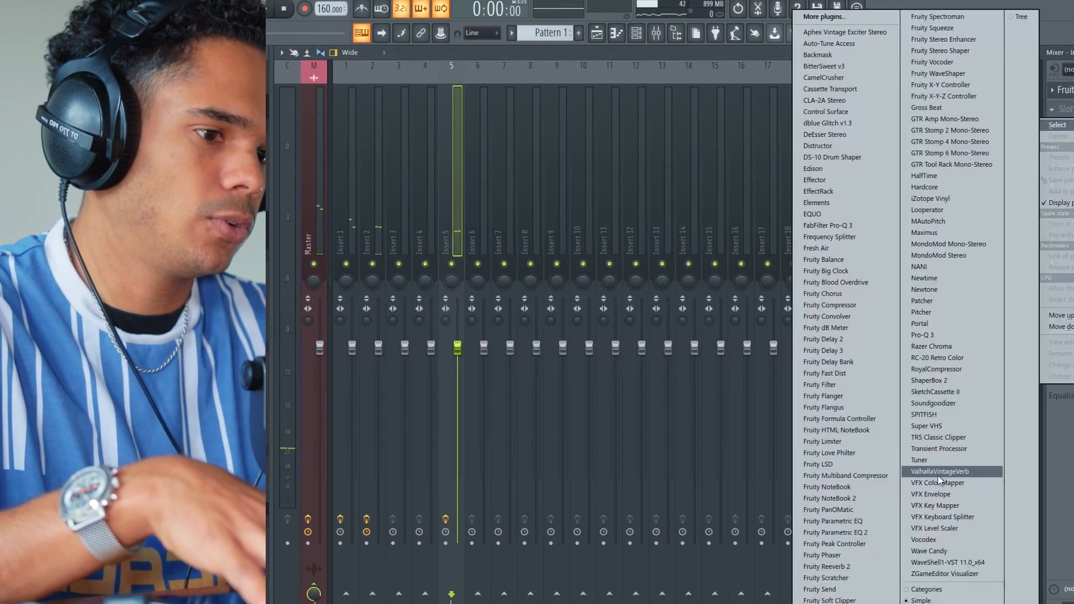
pyautogui.click(942, 480)
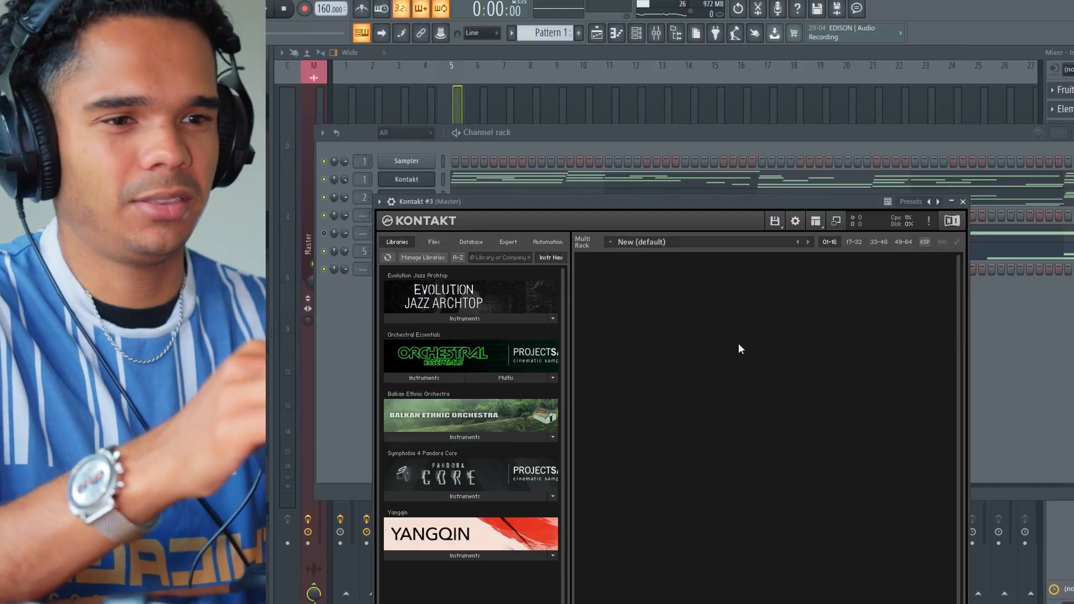
# Load a Yangqin instrument in Kontakt #3 and place a B4 note at bar 1 and a B5 note at bar 5
pyautogui.click(458, 555)
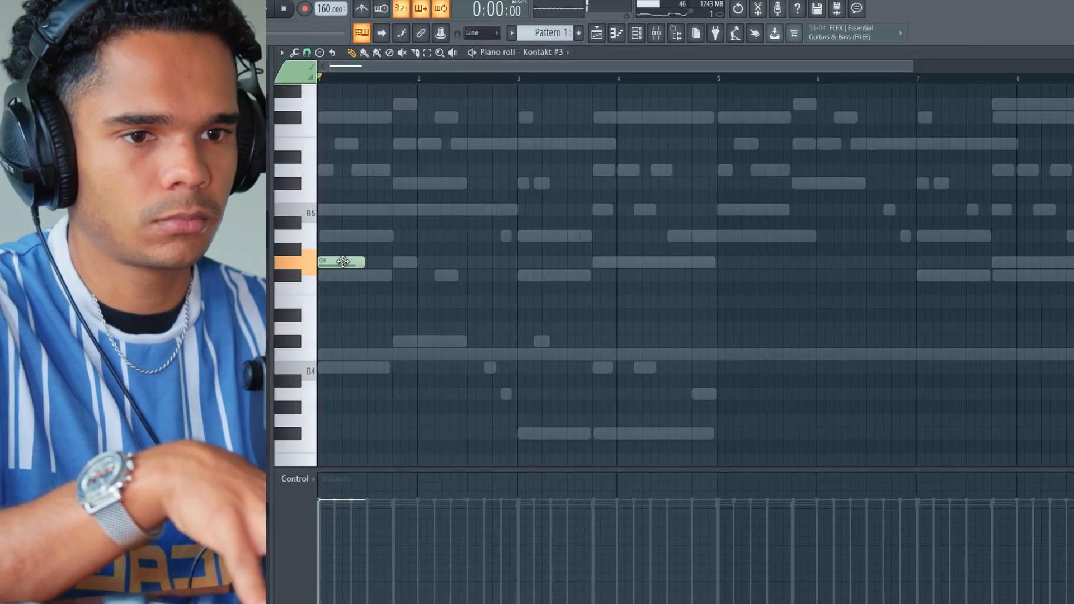
pyautogui.moveTo(343, 262); pyautogui.dragTo(338, 249)
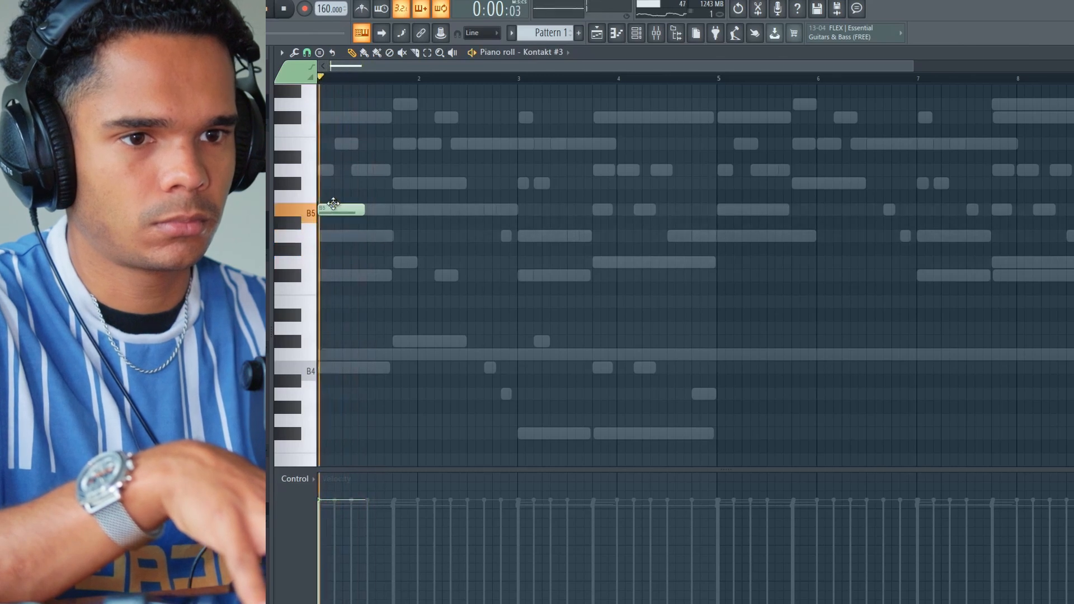
pyautogui.moveTo(355, 210); pyautogui.dragTo(313, 345)
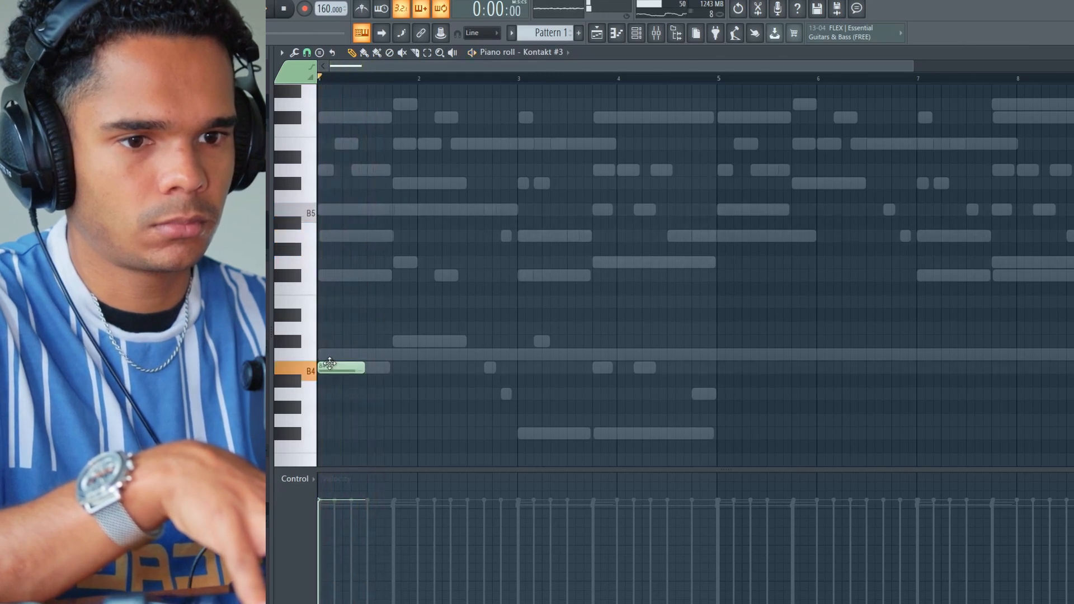
pyautogui.click(370, 210)
pyautogui.hotkey('ctrl', 'a')
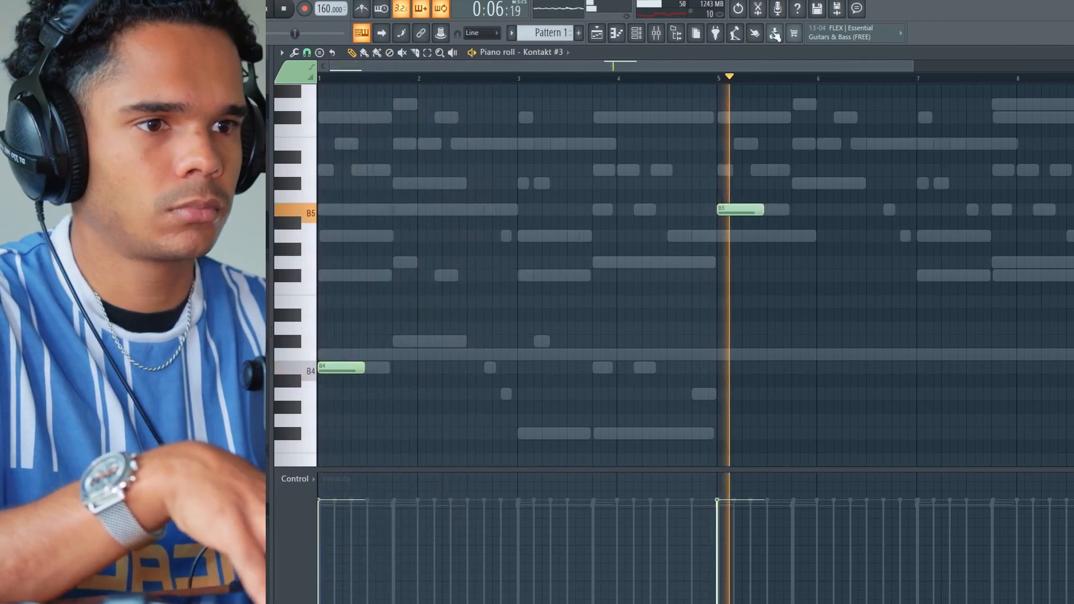
# Shorten the B4 note at bar 1 and the B5 note at bar 5 and repeat each as four evenly spaced notes
pyautogui.scroll(-3, 767, 223)
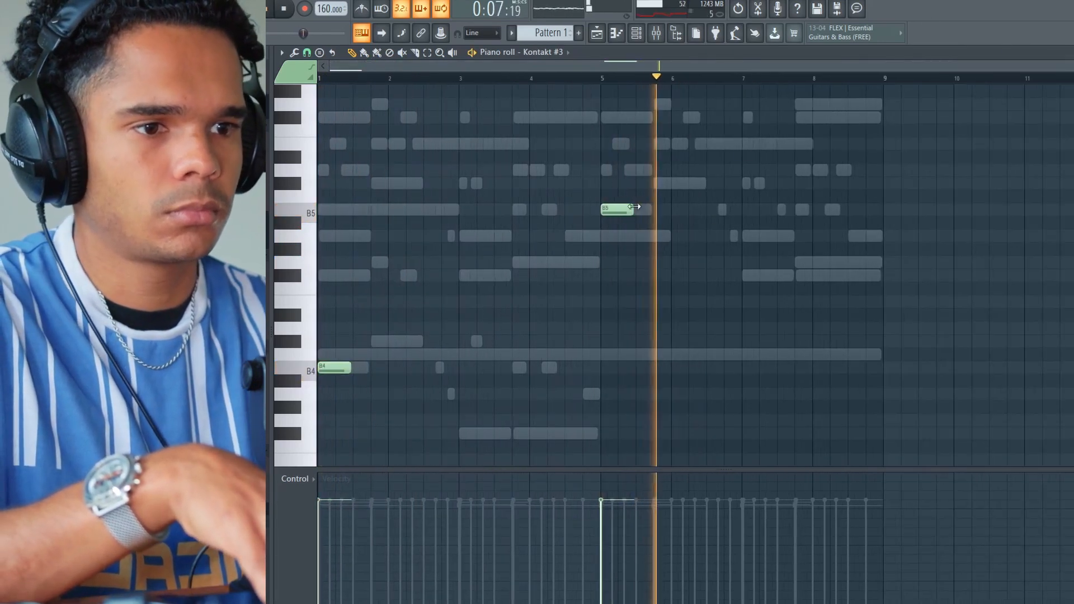
pyautogui.press('space')
pyautogui.moveTo(652, 164); pyautogui.dragTo(302, 476)
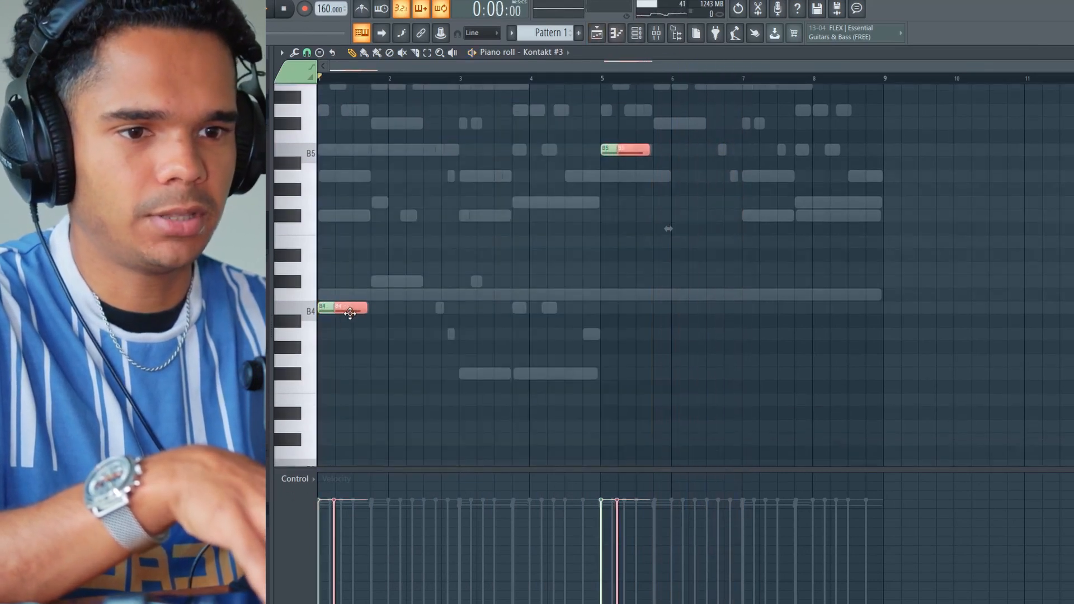
pyautogui.scroll(3, 350, 313)
pyautogui.moveTo(351, 314); pyautogui.dragTo(354, 313)
pyautogui.moveTo(354, 314); pyautogui.dragTo(387, 316)
pyautogui.moveTo(387, 316); pyautogui.dragTo(393, 316)
pyautogui.moveTo(421, 312); pyautogui.dragTo(415, 313)
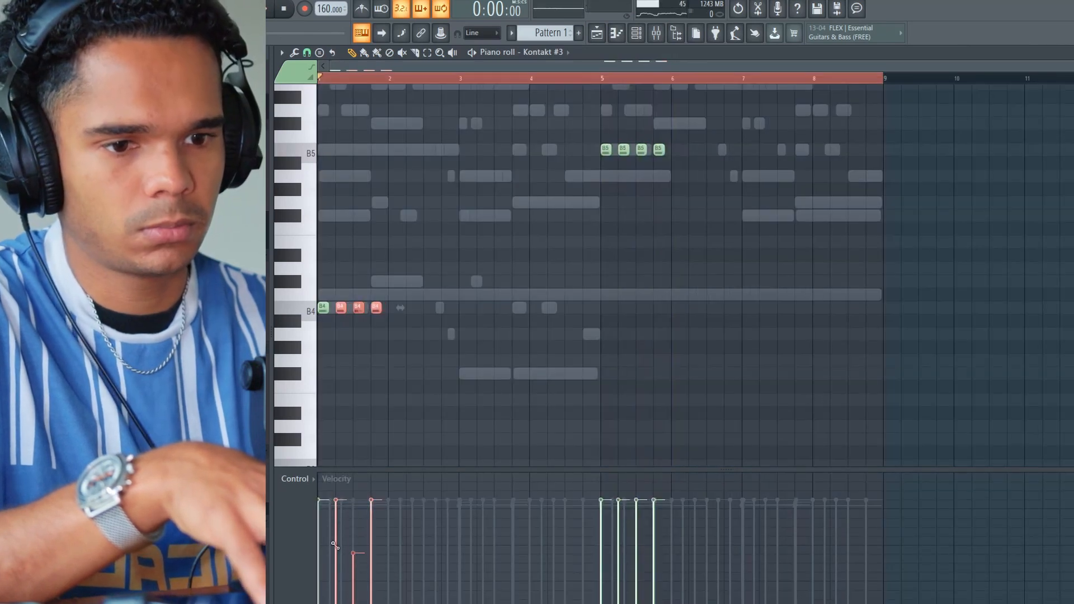
# Taper the velocities downward across the three repeats that follow the first B4 and B5 notes
pyautogui.moveTo(619, 143); pyautogui.dragTo(727, 173)
pyautogui.moveTo(621, 540); pyautogui.dragTo(662, 597)
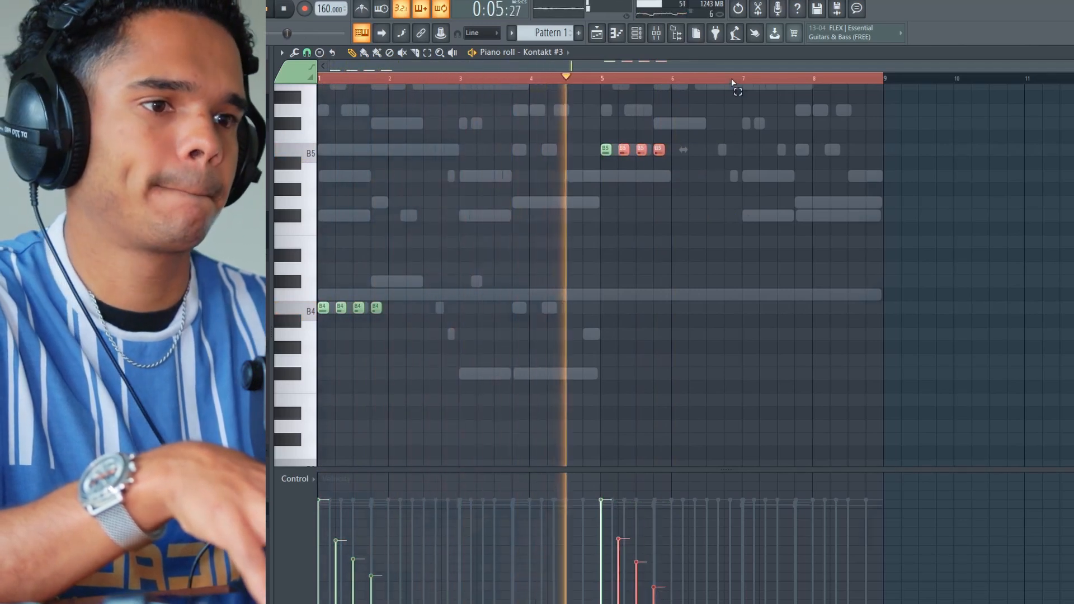
pyautogui.keyDown('ctrl'); pyautogui.click(733, 80); pyautogui.keyUp('ctrl')
# In the HH_-smooth(pale1080) pattern, delete three hi-hat notes in the middle of bar 3 and lower the velocity of the note following the gap
pyautogui.click(639, 35)
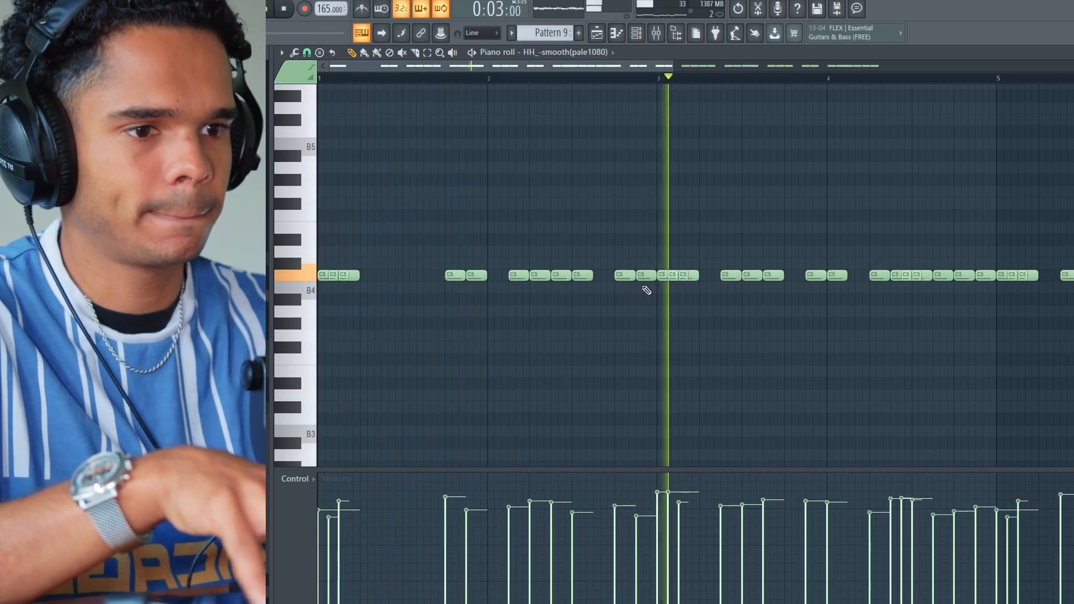
pyautogui.press('space')
pyautogui.rightClick(734, 278)
pyautogui.rightClick(753, 278)
pyautogui.rightClick(774, 278)
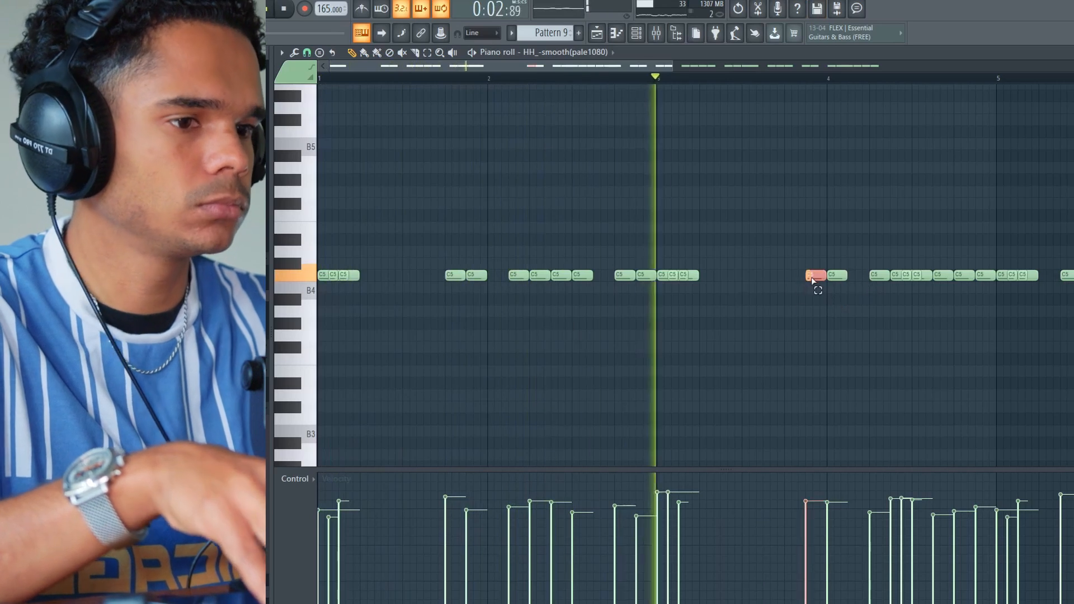
pyautogui.click(807, 533)
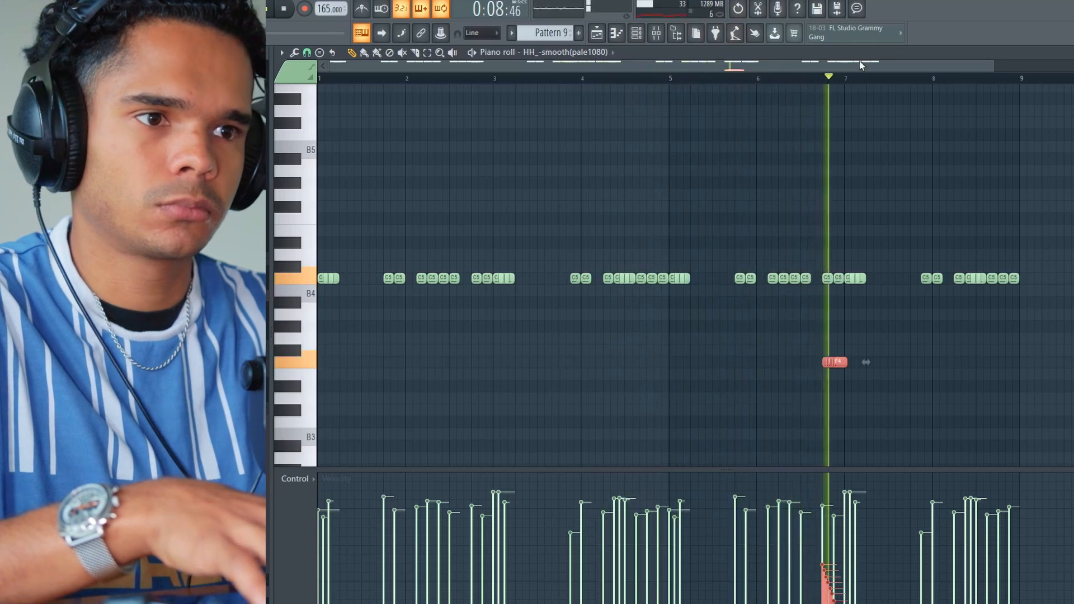
# Open the channel rack and lower the project tempo to 150 BPM
pyautogui.click(637, 32)
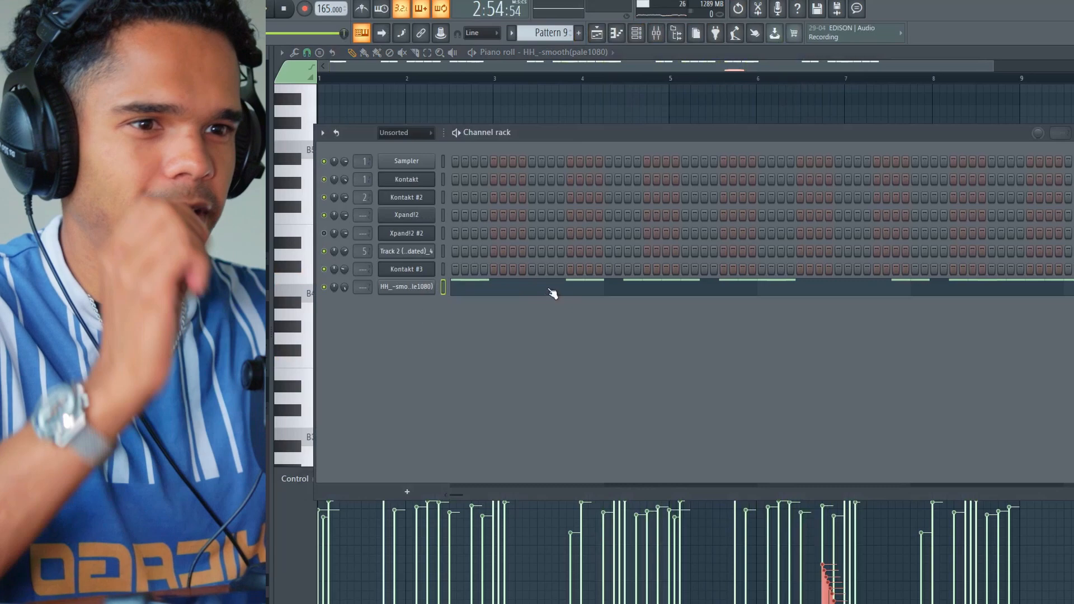
pyautogui.moveTo(327, 9); pyautogui.dragTo(327, 19)
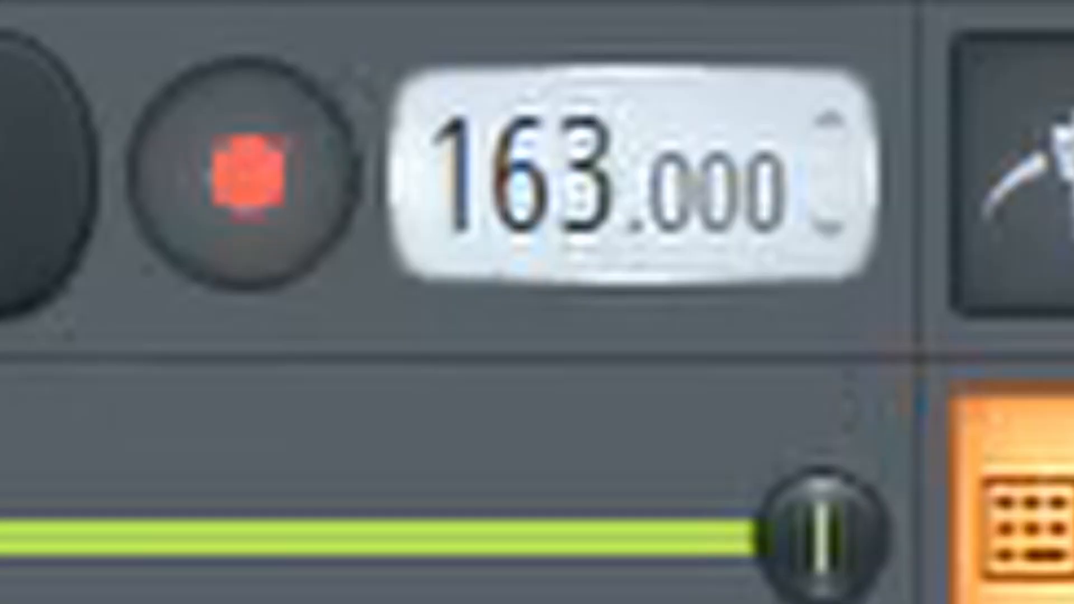
pyautogui.moveTo(559, 174); pyautogui.dragTo(559, 167)
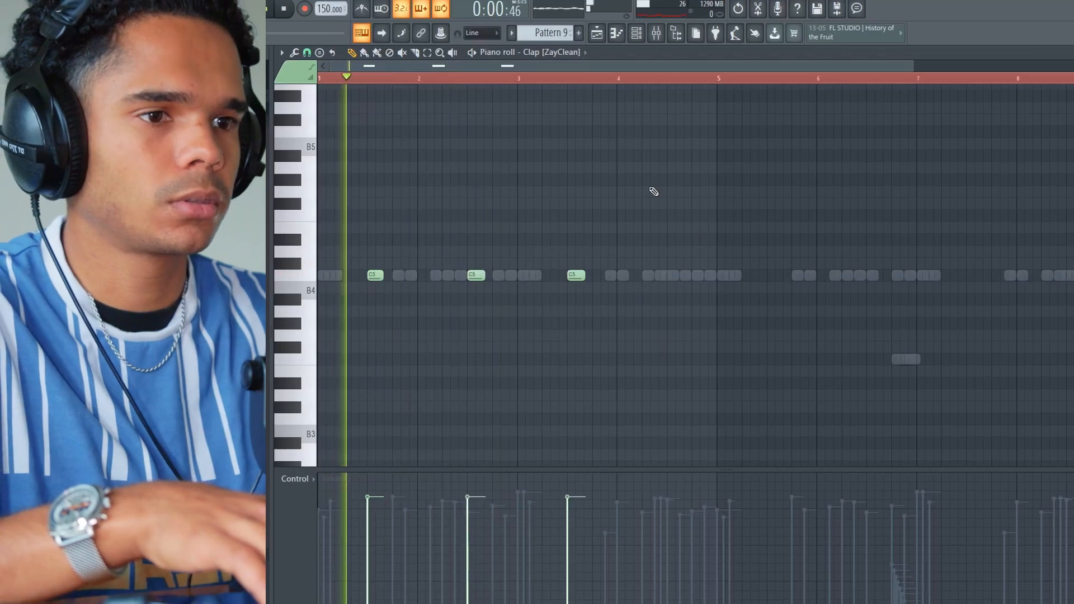
# Add a C5 clap in the middle of bar 4 and duplicate the claps of bars 1 to 4 into bars 5 to 8
pyautogui.moveTo(644, 234); pyautogui.dragTo(333, 305)
pyautogui.click(669, 276)
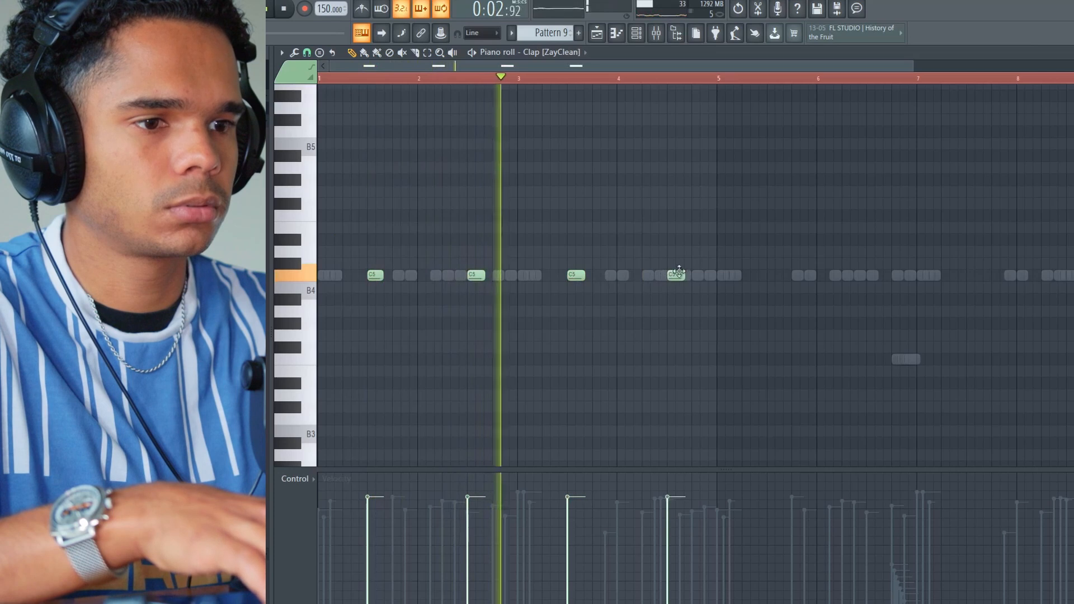
pyautogui.moveTo(722, 83); pyautogui.dragTo(319, 78)
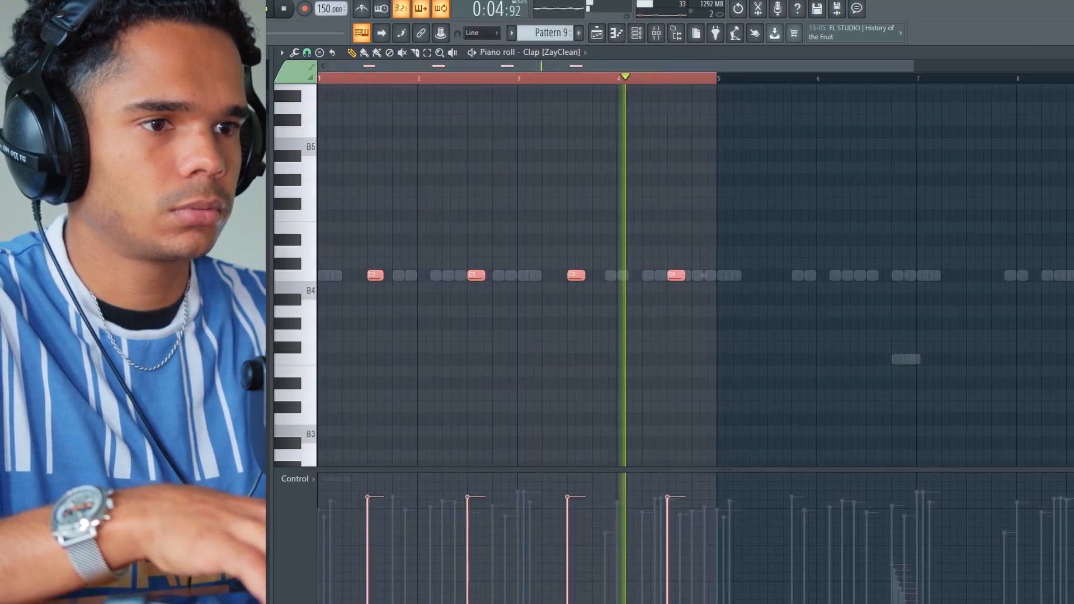
pyautogui.hotkey('ctrl', 'b')
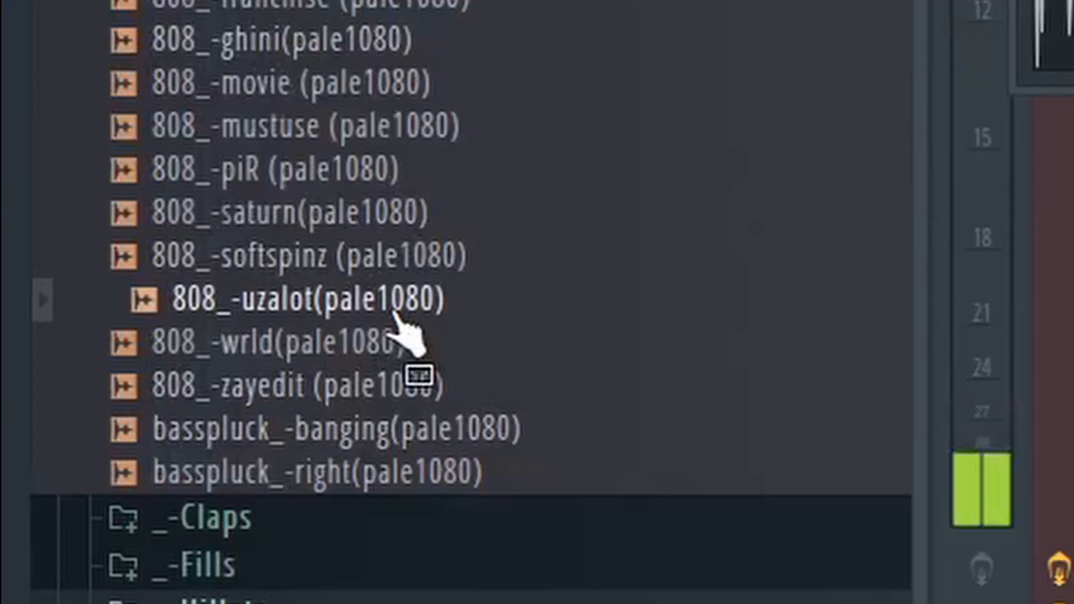
# Load the 808_-wrld(pale1080) sample from the browser into a new channel of Pattern 9
pyautogui.rightClick(395, 313)
pyautogui.click(288, 403)
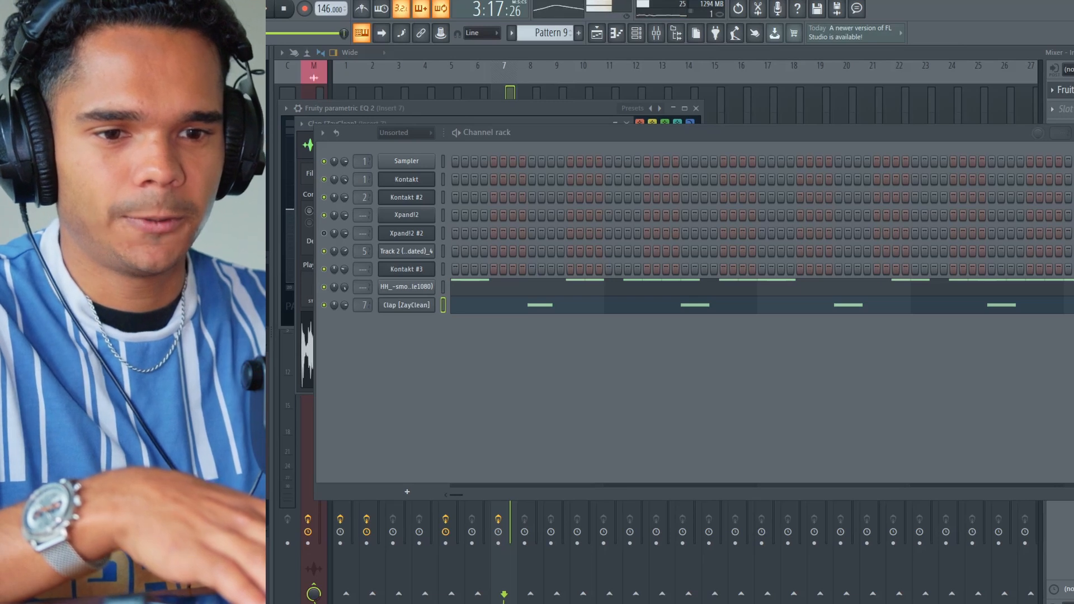
pyautogui.click(278, 471)
pyautogui.click(732, 415)
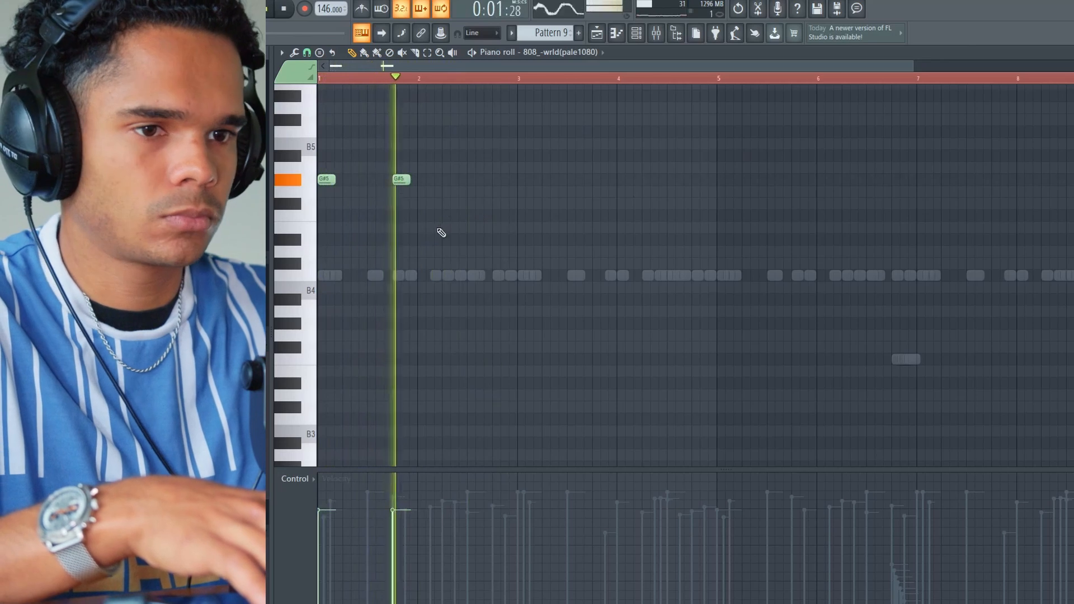
# Add an A#5 note in bar 2 and a D#5 note at the start of bar 3 to the 808_-wrld pattern
pyautogui.click(452, 227)
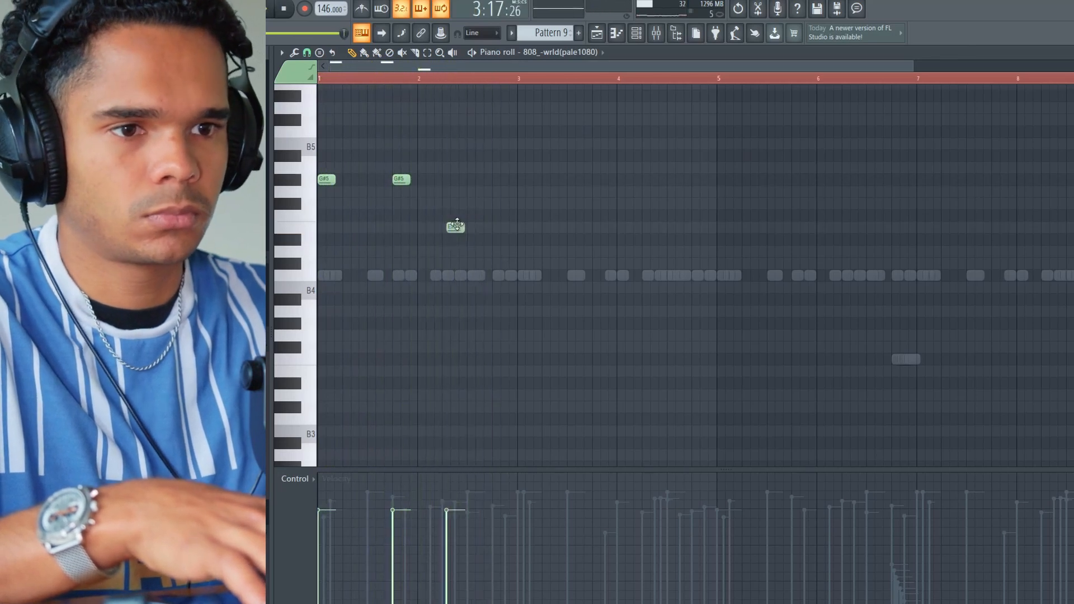
pyautogui.rightClick(457, 227)
pyautogui.click(452, 156)
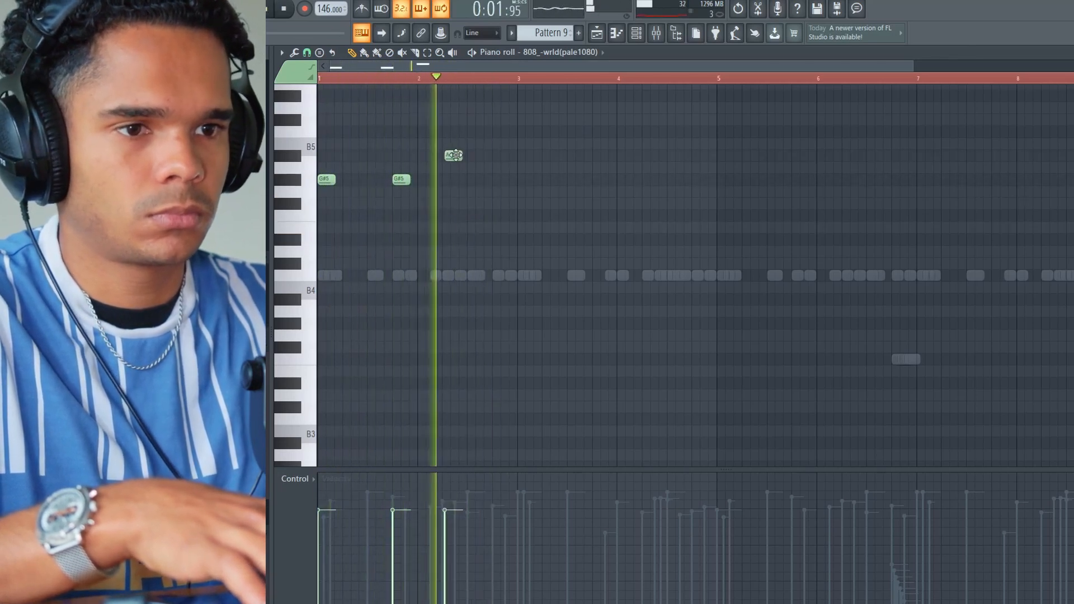
pyautogui.moveTo(525, 250); pyautogui.dragTo(527, 244)
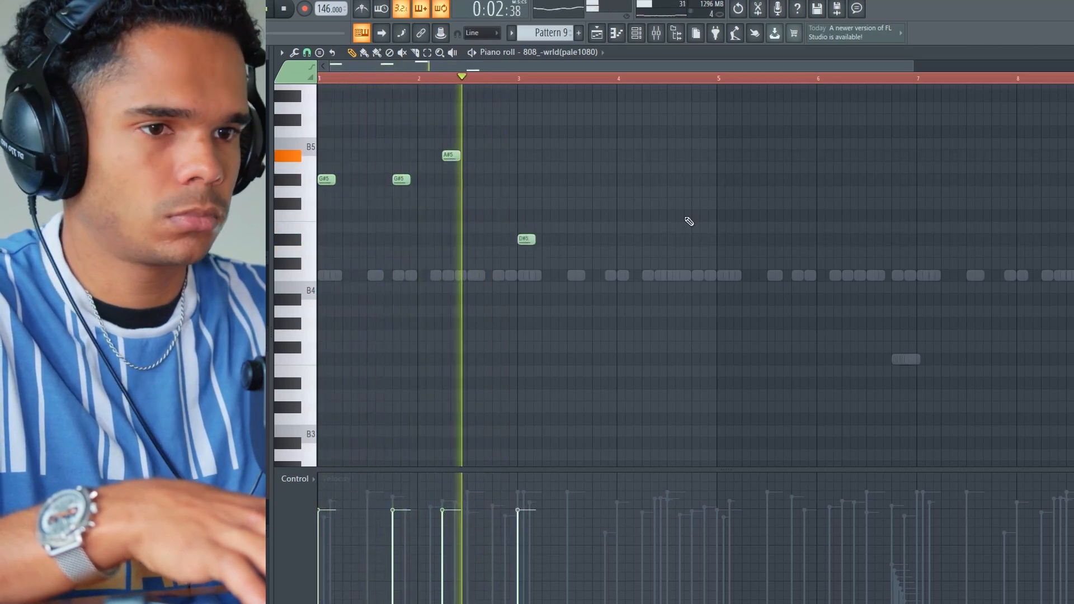
# Try a D#5 note late in bar 3 and two E5 notes in bar 4 of the 808_-wrld pattern
pyautogui.click(597, 239)
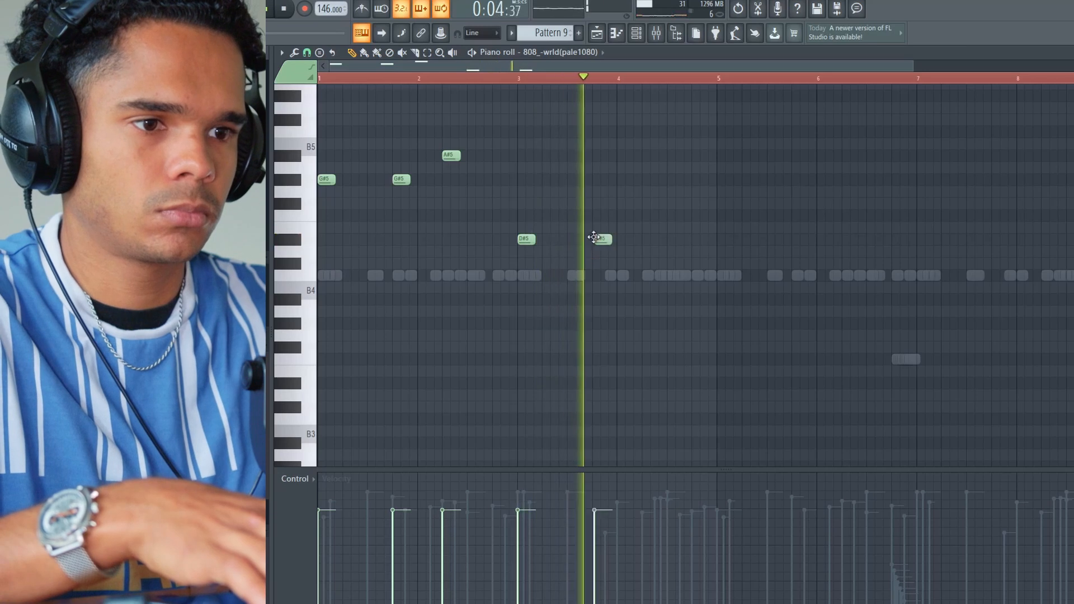
pyautogui.moveTo(608, 238); pyautogui.dragTo(606, 238)
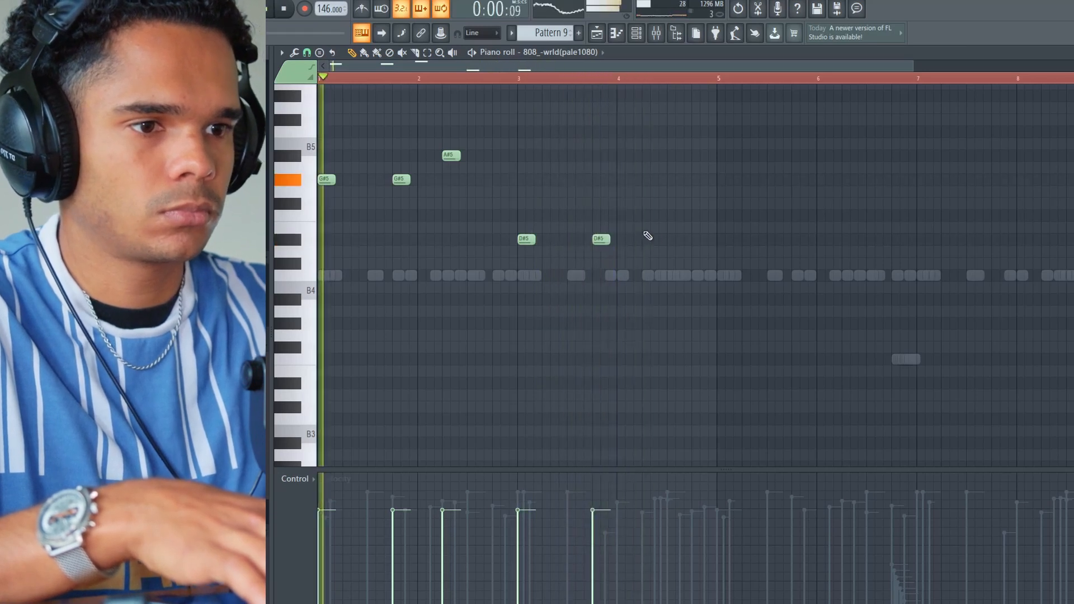
pyautogui.click(687, 228)
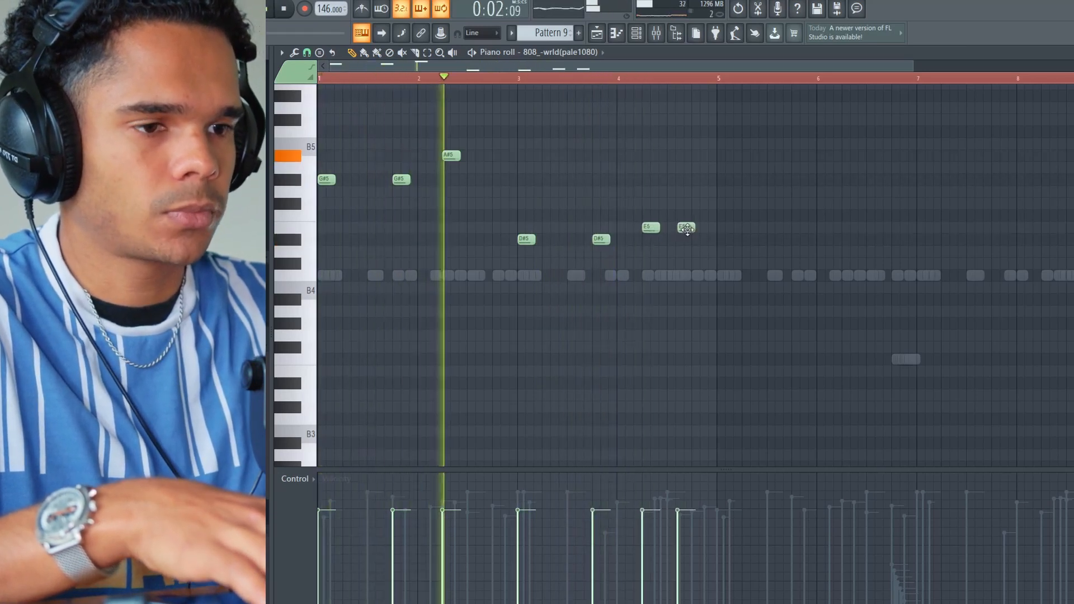
pyautogui.scroll(2, 692, 230)
pyautogui.scroll(-3, 700, 233)
pyautogui.scroll(3, 697, 236)
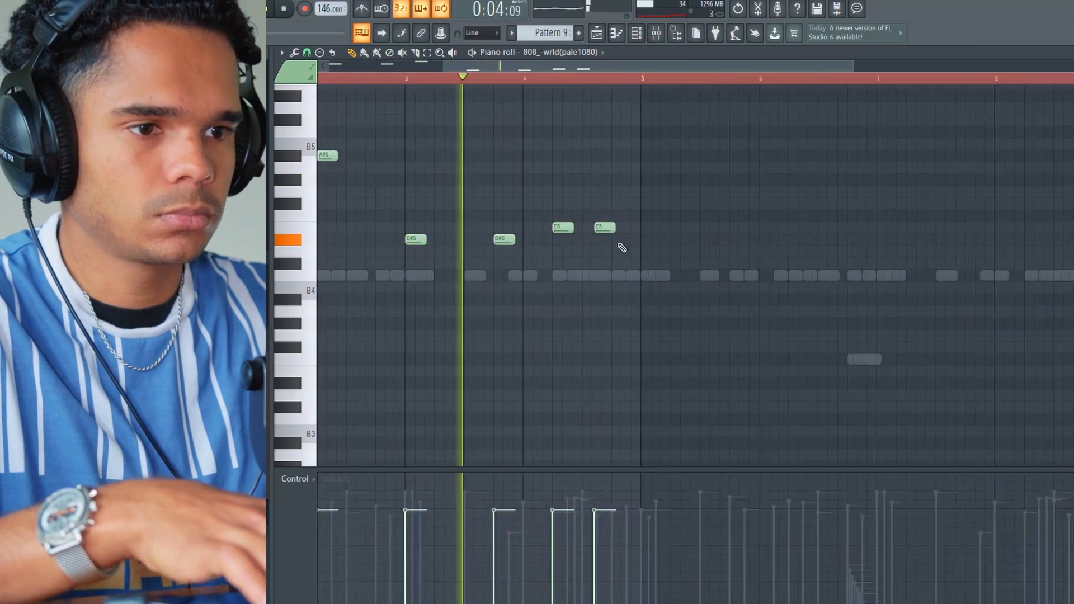
pyautogui.scroll(-3, 630, 231)
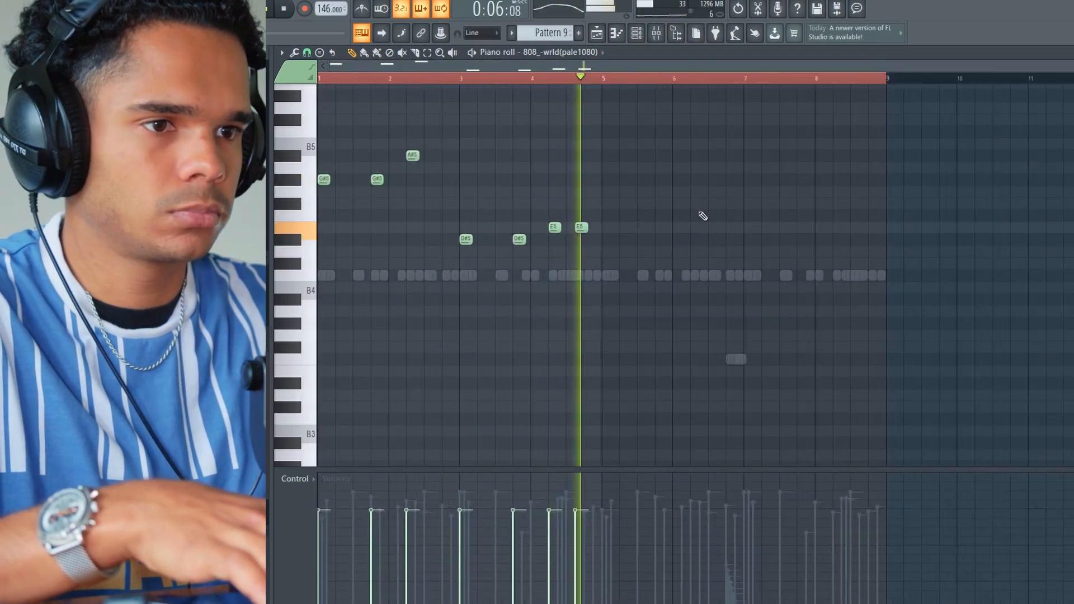
pyautogui.press('space')
pyautogui.rightClick(585, 228)
# In the 808_-uzalot(pale1080) channel, place a D#5 note late in bar 3 and two E5 notes in bar 4
pyautogui.click(585, 53)
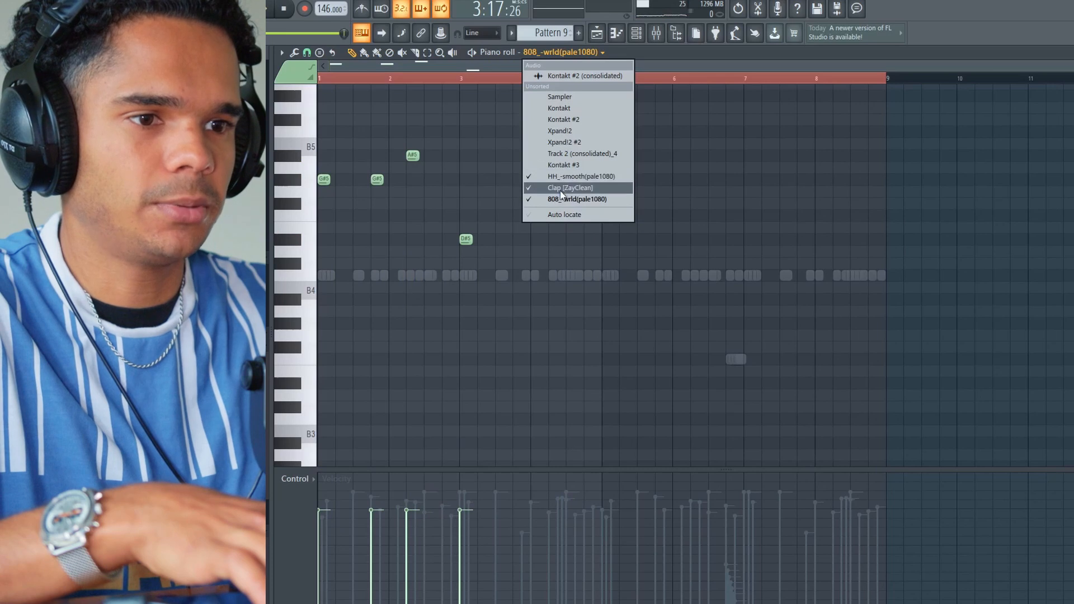
pyautogui.click(569, 207)
pyautogui.press('space')
pyautogui.click(513, 239)
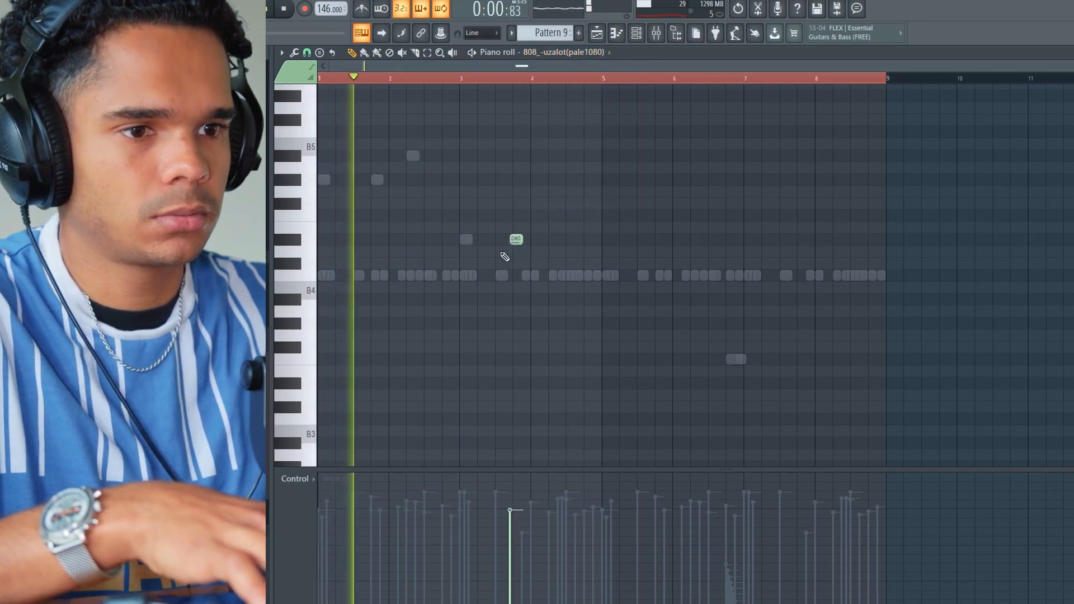
pyautogui.scroll(2, 504, 249)
pyautogui.moveTo(527, 243); pyautogui.dragTo(530, 242)
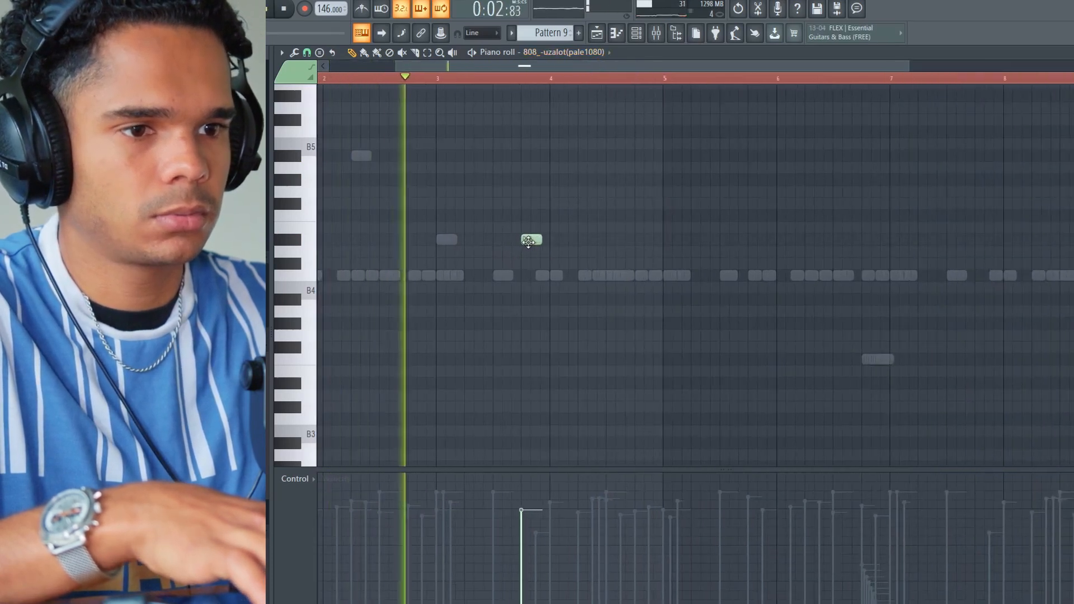
pyautogui.click(583, 228)
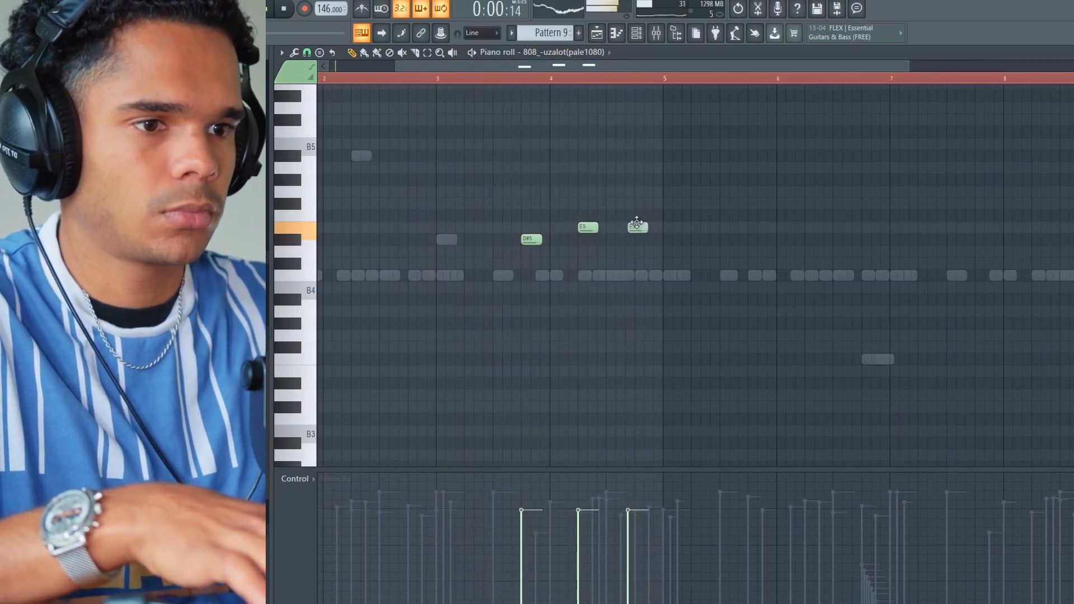
# Duplicate the notes of bars 1 to 4 in both 808 channels into bars 5 to 8
pyautogui.scroll(2, 638, 226)
pyautogui.scroll(-3, 676, 203)
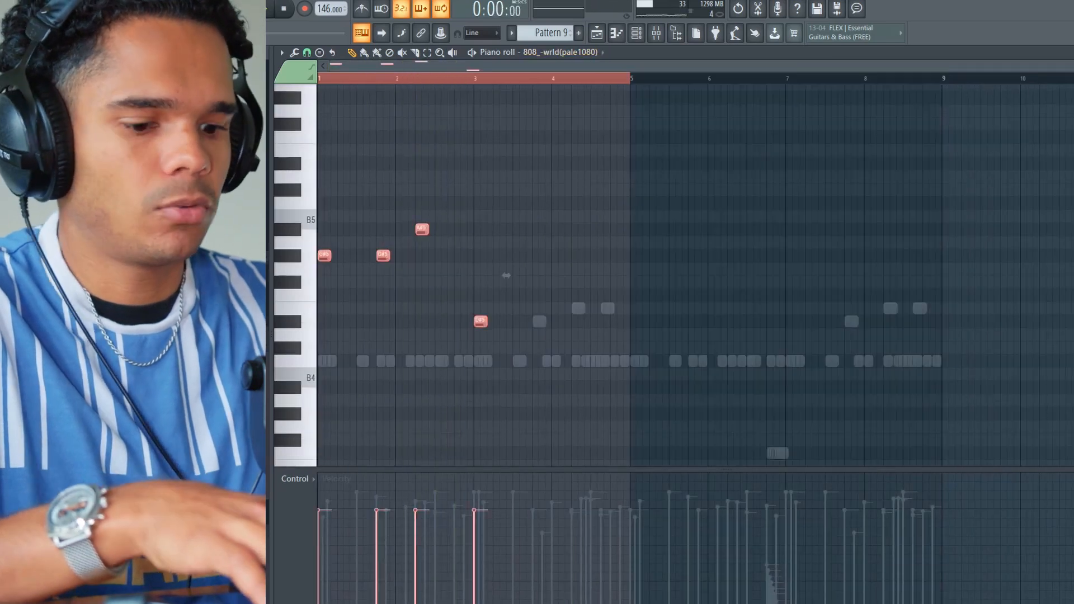
pyautogui.hotkey('ctrl', 'b')
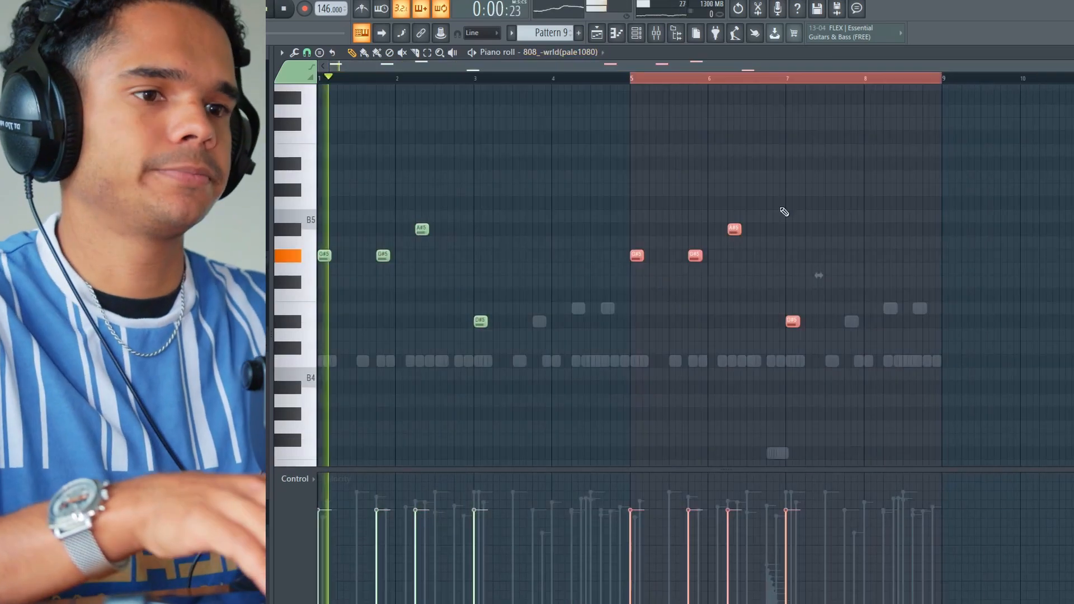
pyautogui.keyDown('ctrl'); pyautogui.click(627, 83); pyautogui.keyUp('ctrl')
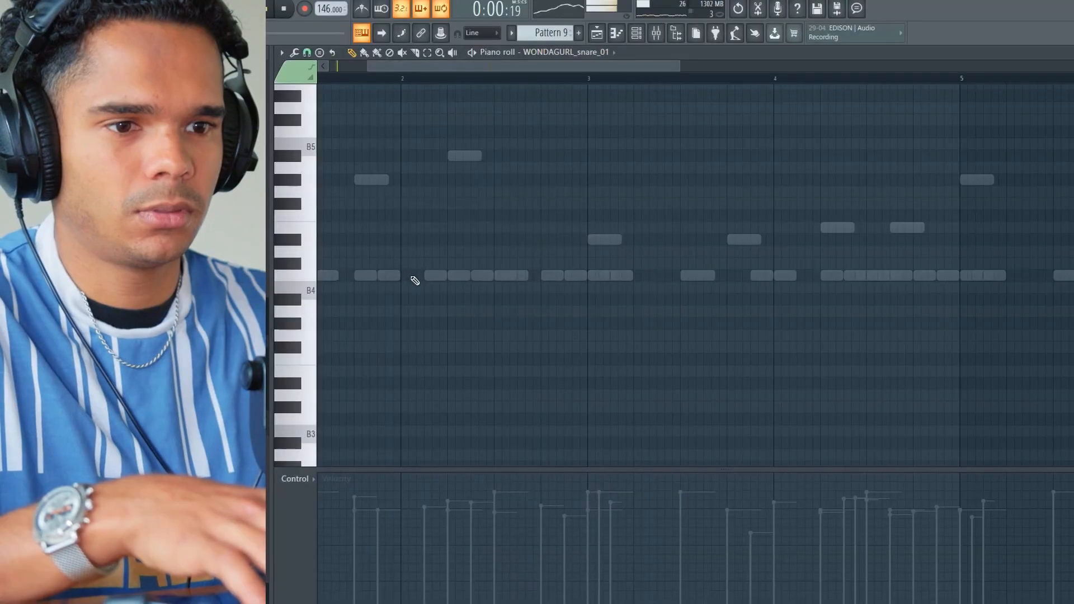
# Place a C5 snare note early in bar 2 of the WONDAGURL_snare_01 channel
pyautogui.scroll(1, 378, 282)
pyautogui.moveTo(397, 274); pyautogui.dragTo(384, 272)
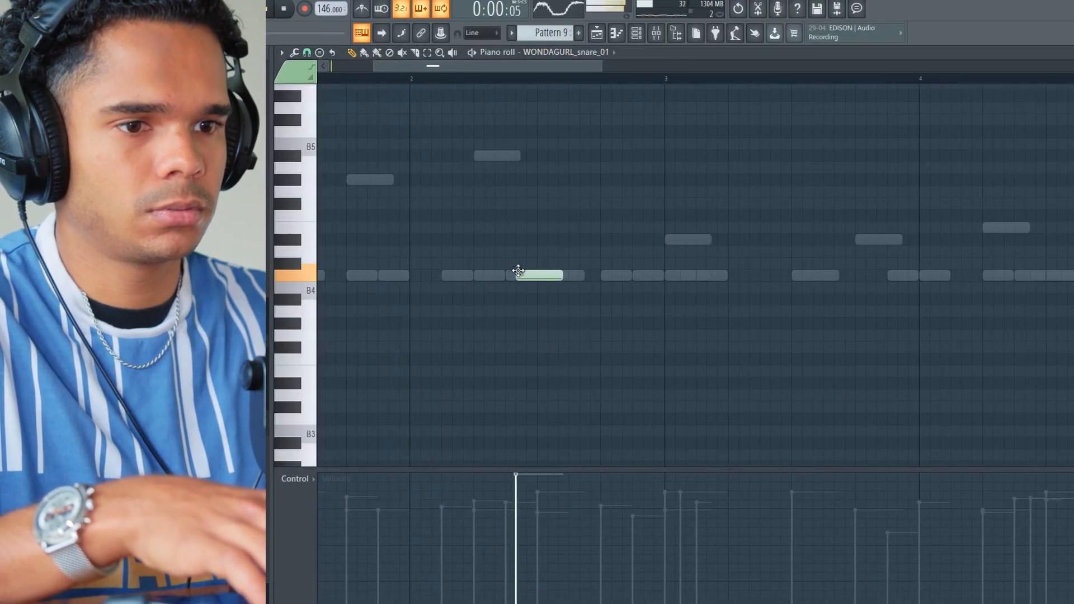
pyautogui.moveTo(466, 277); pyautogui.dragTo(462, 276)
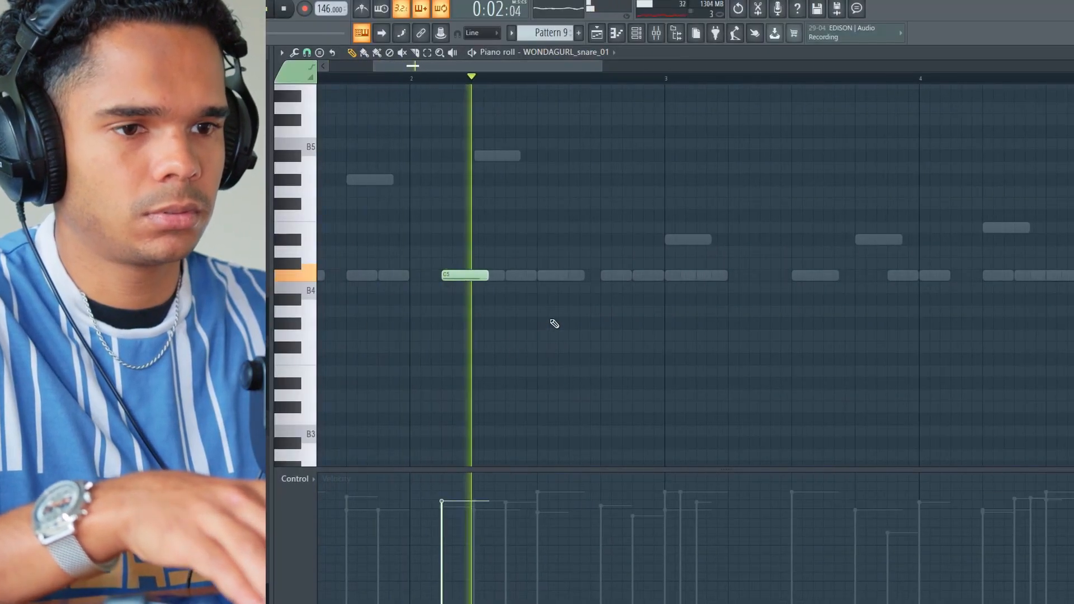
# Add C5 snare notes at the end of bar 3 and the start of bar 4, and select all the snare notes
pyautogui.click(638, 35)
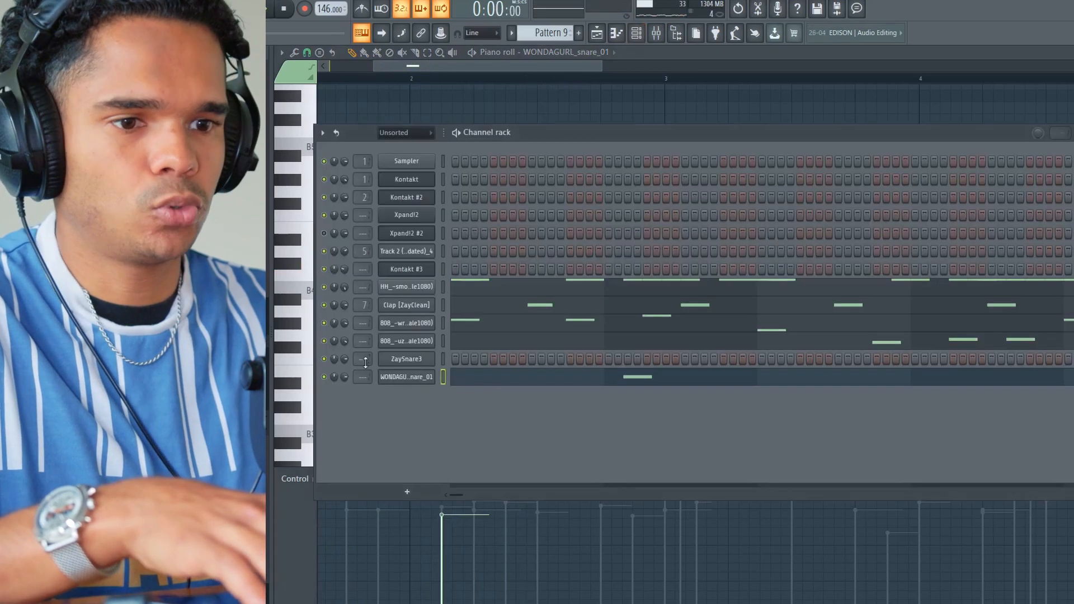
pyautogui.click(393, 375)
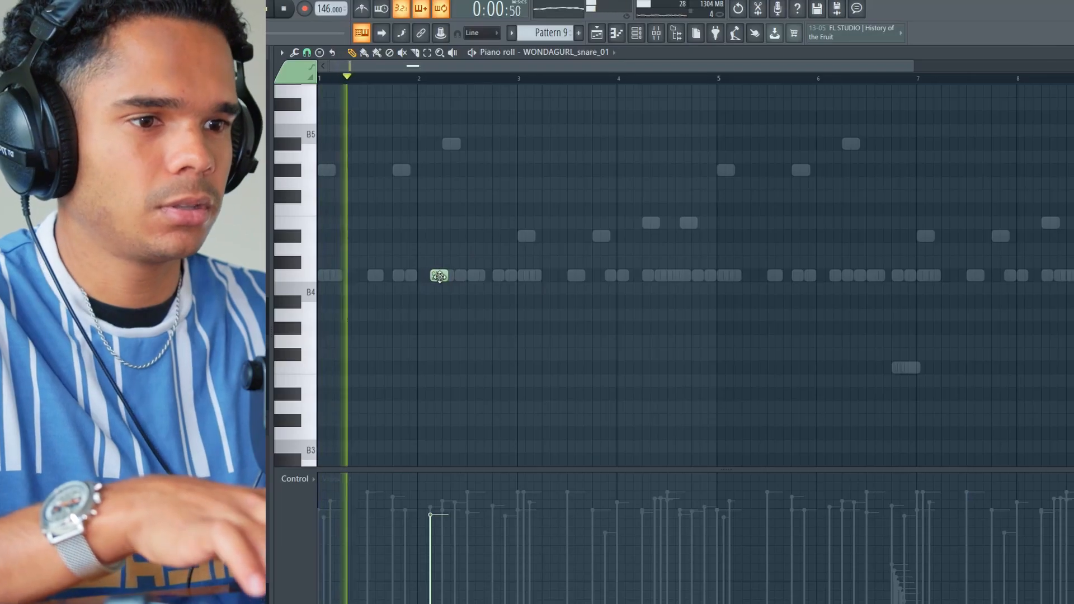
pyautogui.moveTo(440, 276)
pyautogui.mouseDown()
pyautogui.moveTo(712, 297)
pyautogui.moveTo(617, 293)
pyautogui.mouseUp()
pyautogui.scroll(2, 624, 292)
pyautogui.click(644, 276)
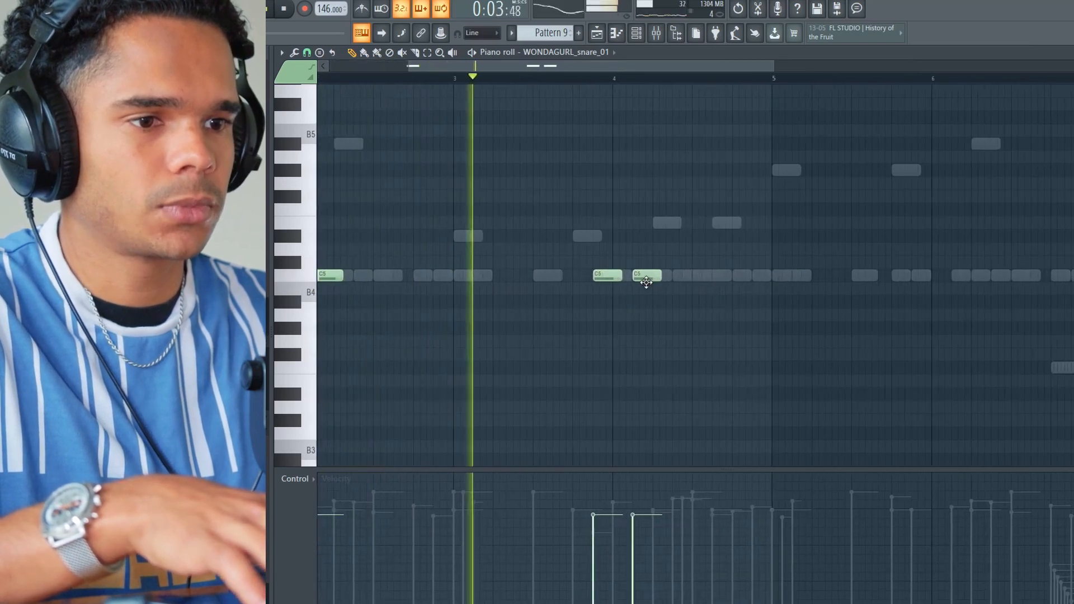
pyautogui.scroll(-2, 769, 302)
pyautogui.hotkey('ctrl', 'a')
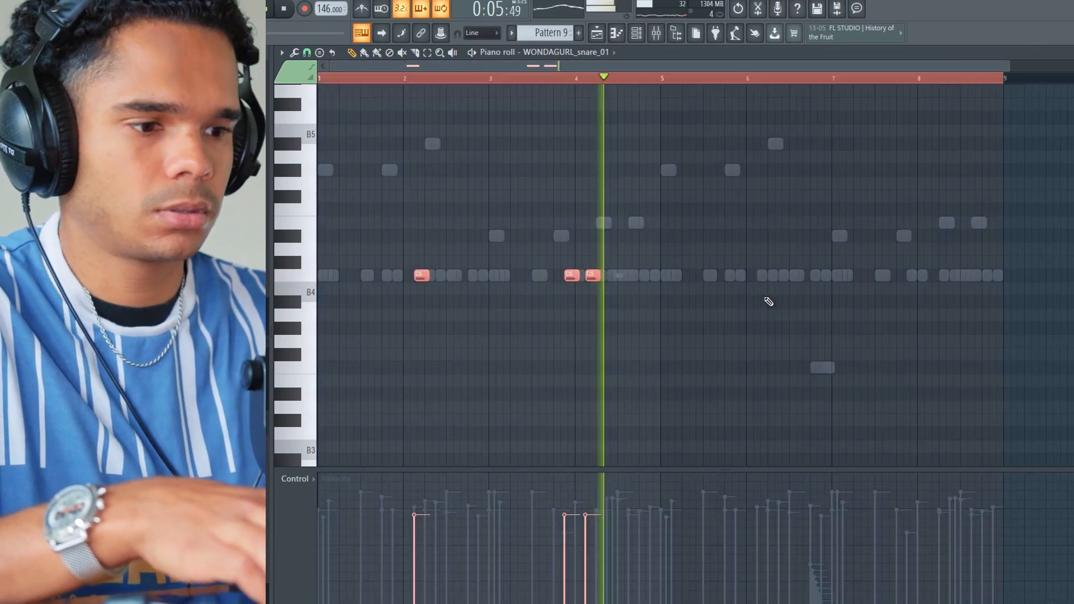
pyautogui.press('Up')
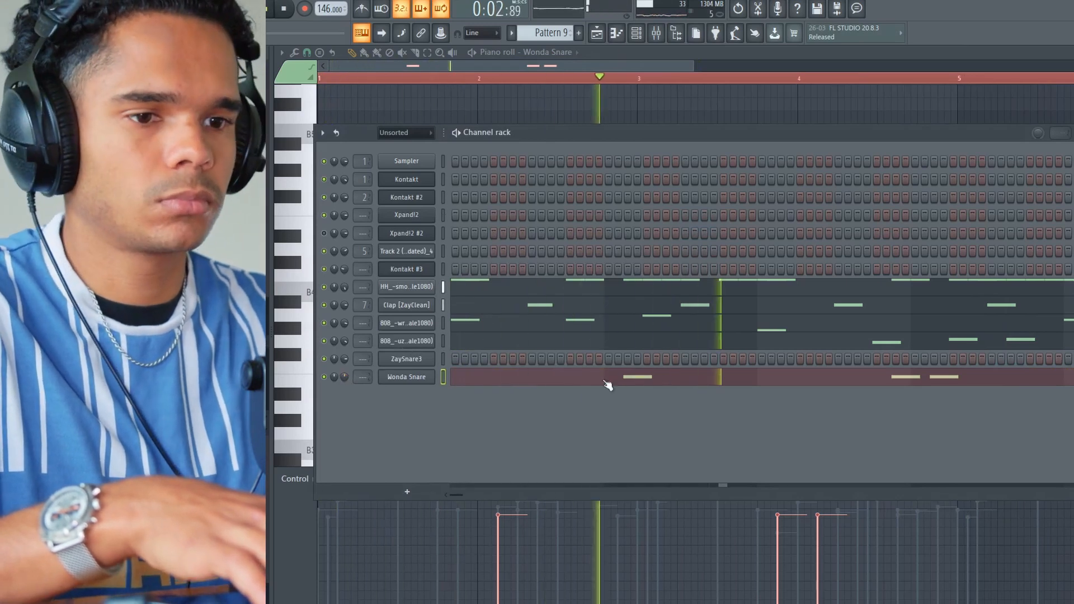
# Open the sampler settings of the Wonda Snare channel
pyautogui.click(432, 383)
pyautogui.moveTo(629, 374); pyautogui.dragTo(782, 389)
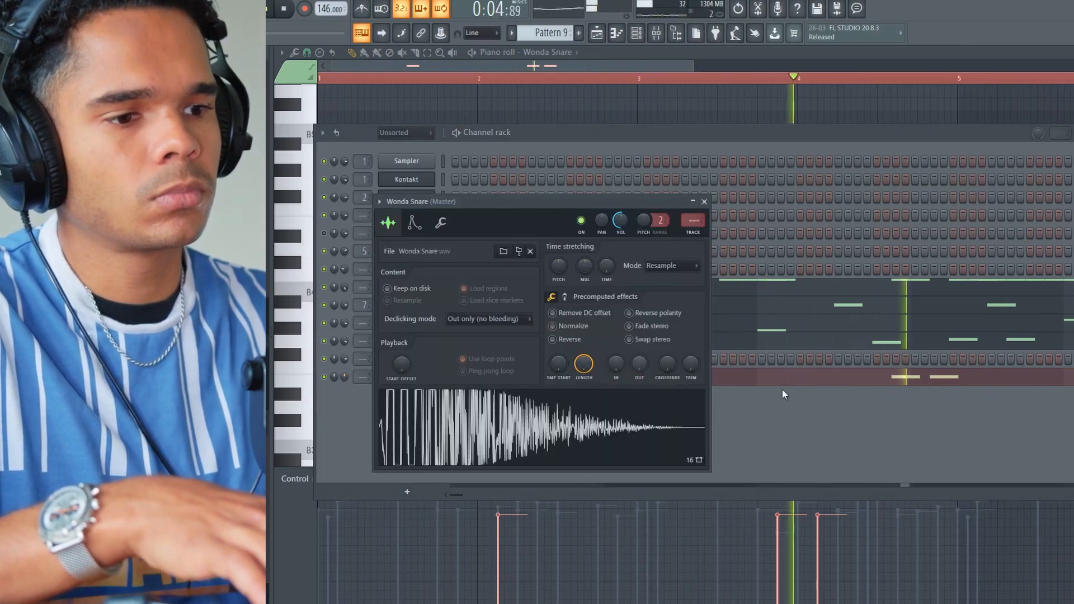
pyautogui.click(815, 383)
pyautogui.click(815, 382)
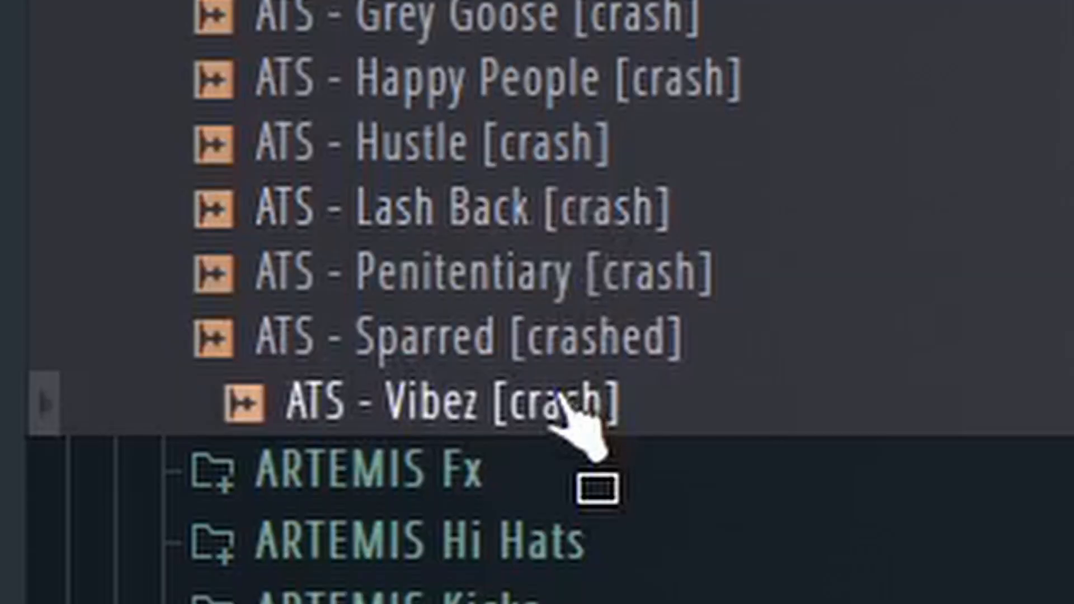
# Load the ATS - Vibez [crash] sample from the browser into a new channel
pyautogui.rightClick(566, 404)
pyautogui.click(697, 486)
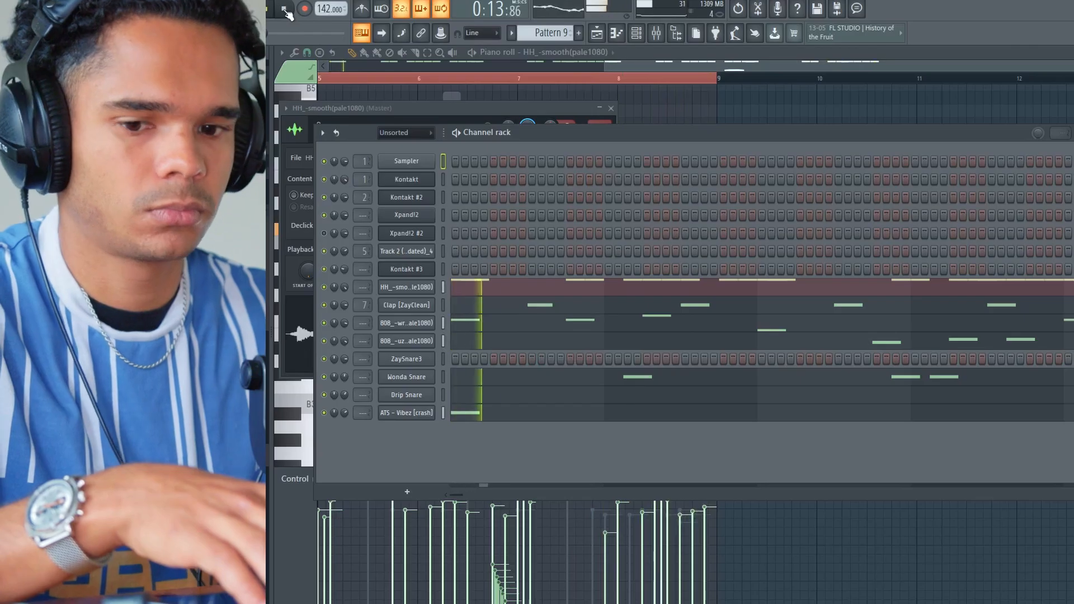